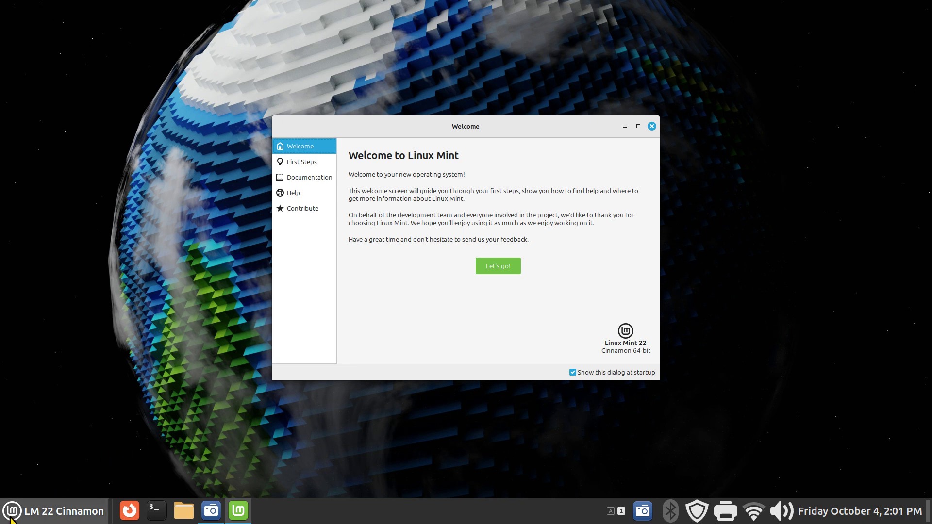
Browse the Office category in the Cinnamon menu, then close the Welcome to Linux Mint window
left_click(29, 510)
mouse_move(104, 258)
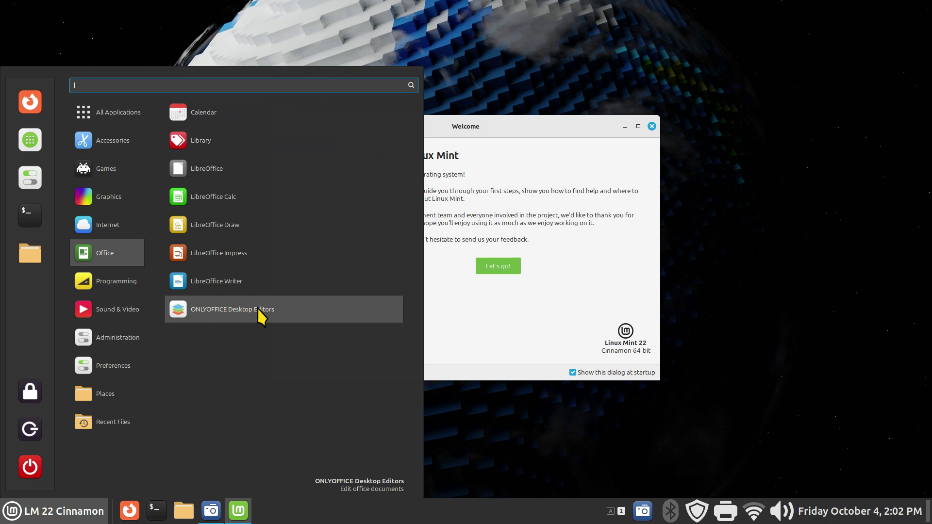
left_click(517, 160)
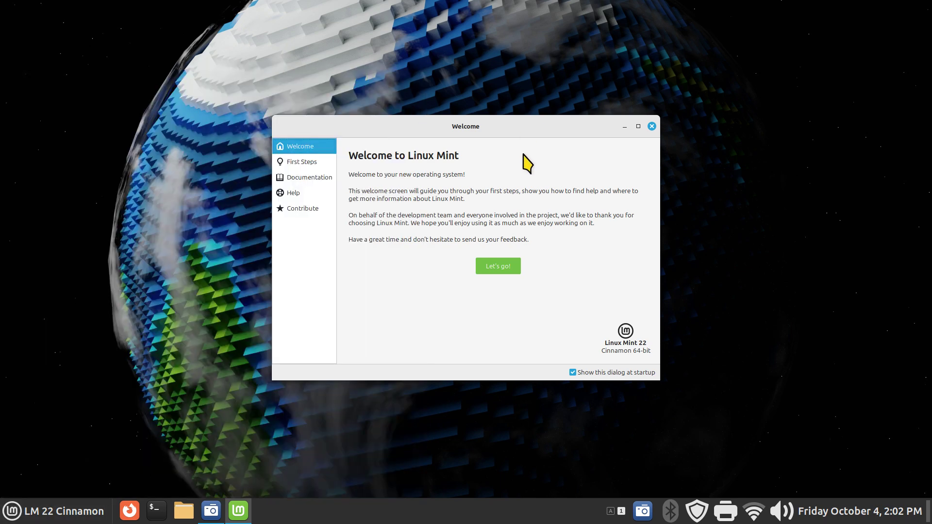
left_click(651, 126)
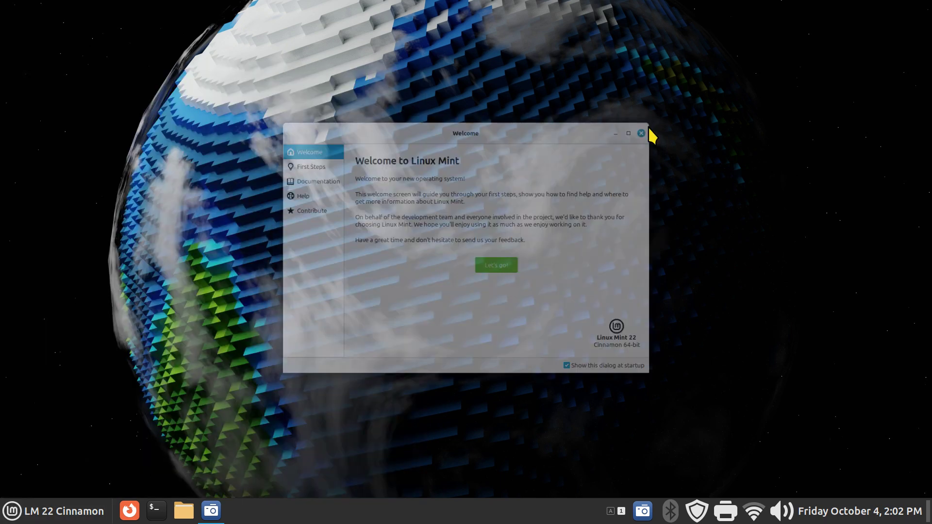
Launch ONLYOFFICE Desktop Editors from the Office menu and shift its window slightly right
left_click(67, 518)
mouse_move(138, 264)
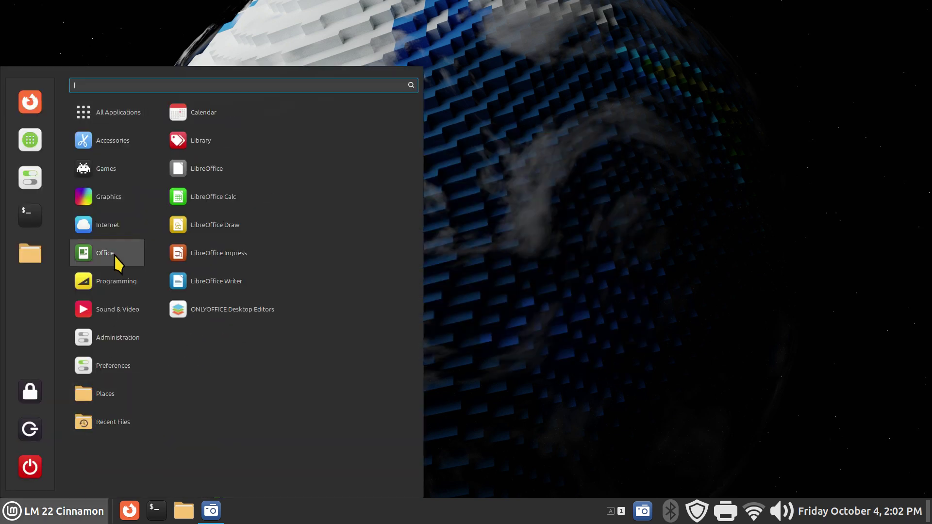
left_click(238, 315)
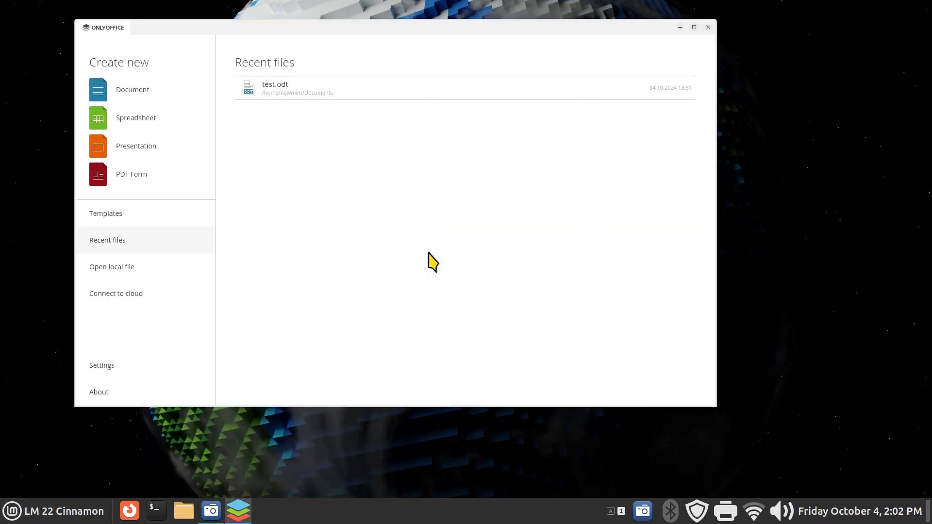
left_click_drag(439, 33, 504, 37)
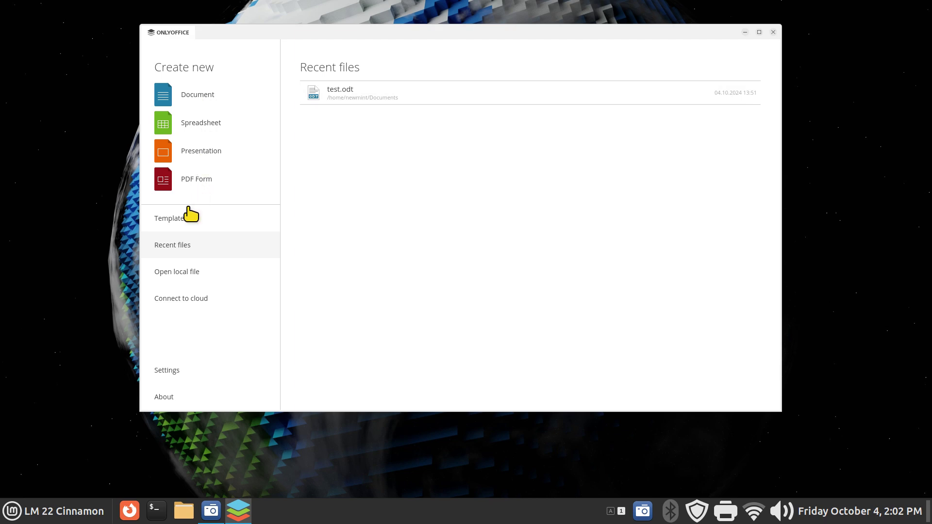
Show the Templates gallery and check its language and category options without filtering
left_click(184, 227)
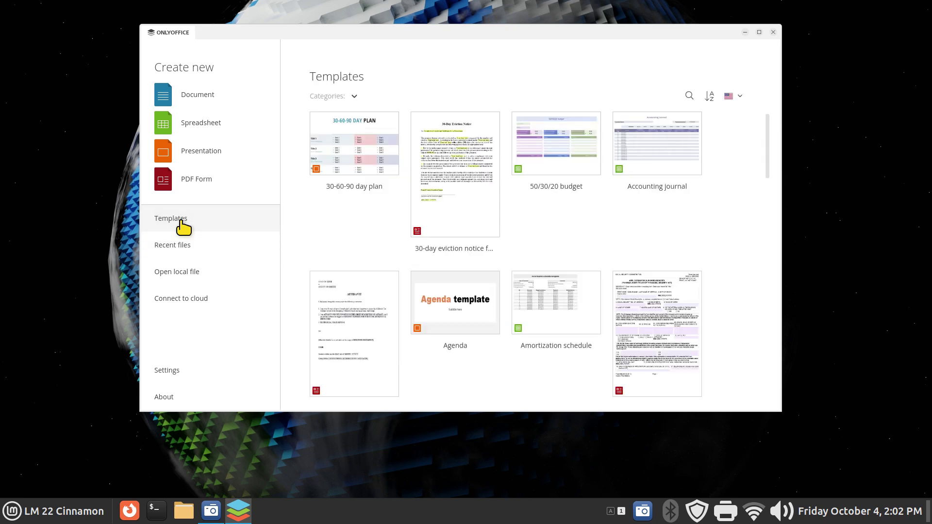
left_click(739, 97)
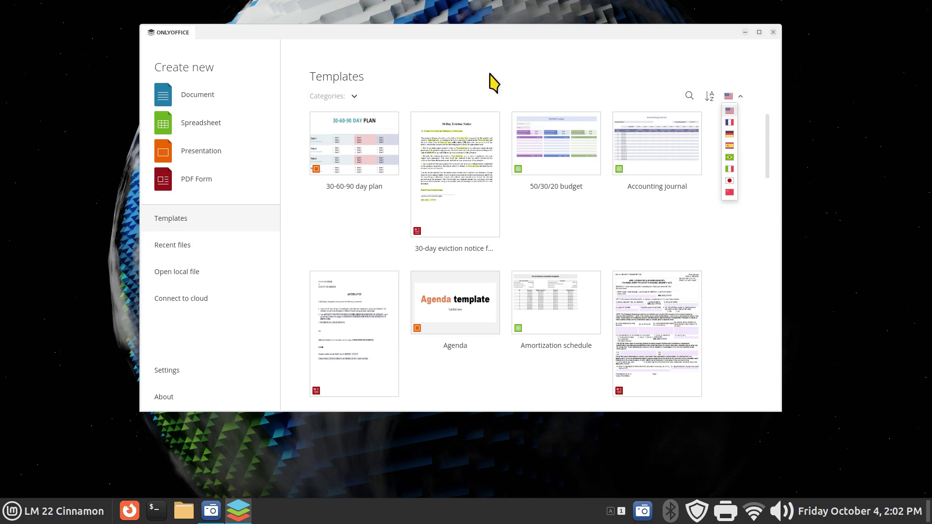
left_click(354, 98)
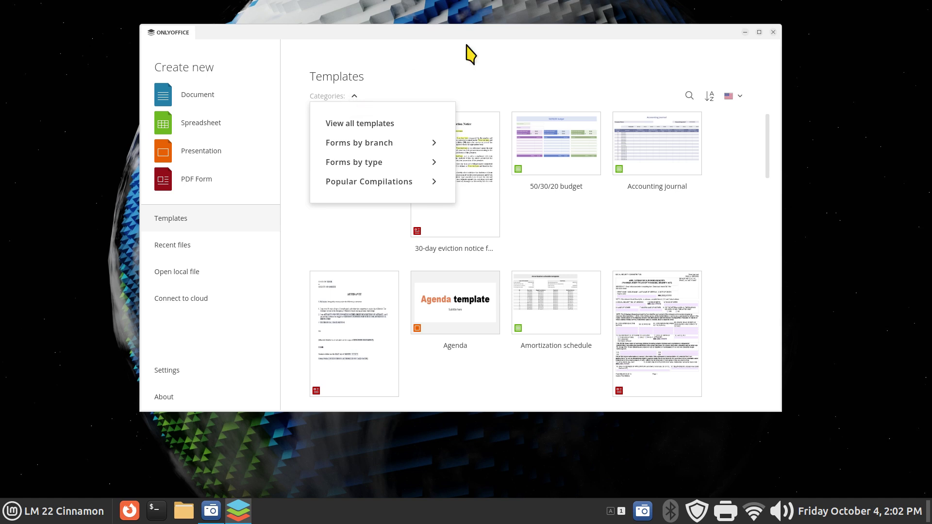
left_click(467, 68)
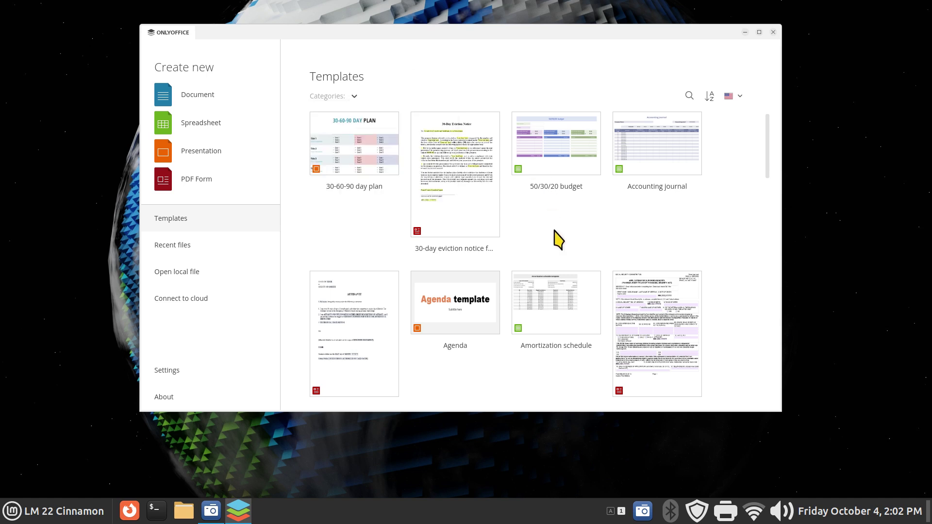
Scroll down through the template gallery to the checklist templates
scroll(558, 239, "down", 5)
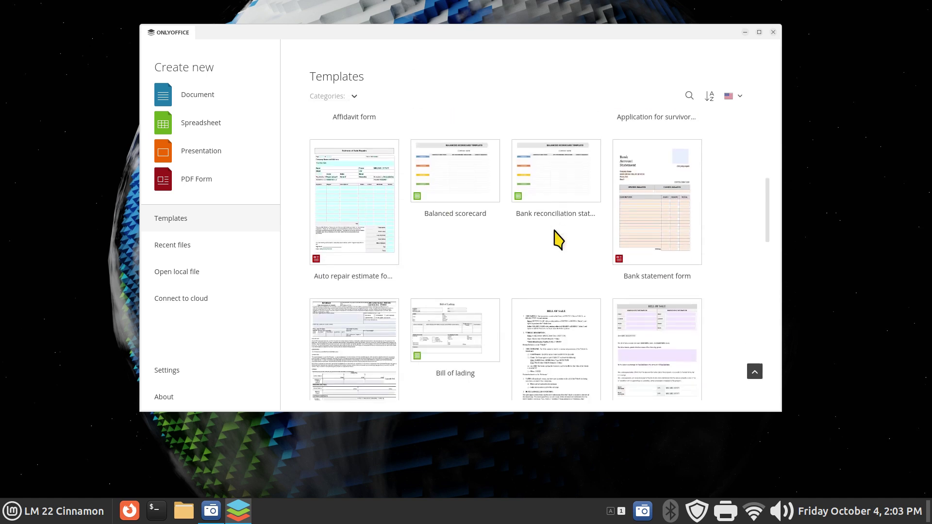
scroll(559, 239, "down", 3)
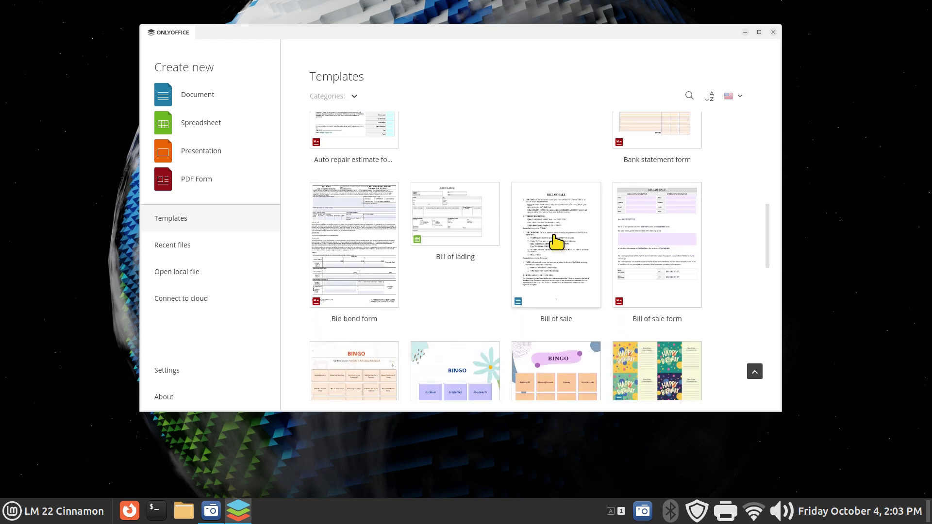
scroll(578, 283, "down", 5)
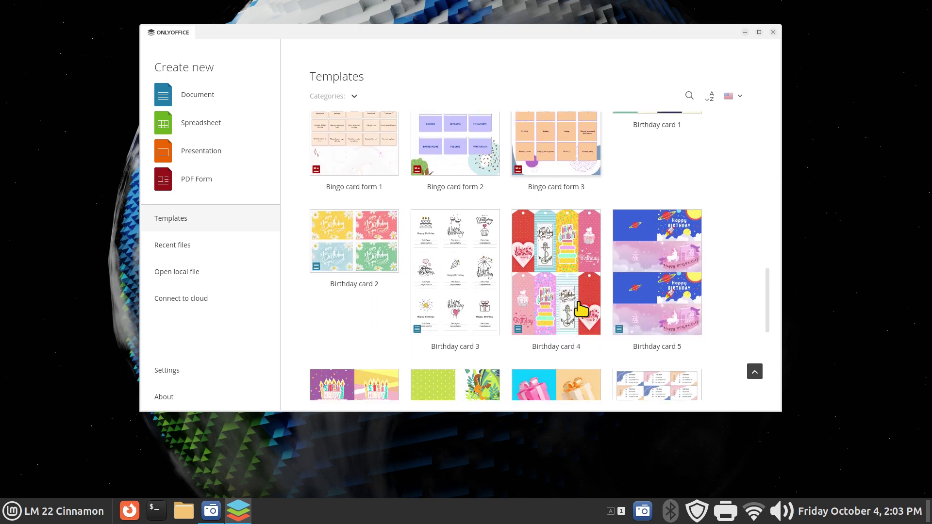
scroll(480, 321, "down", 3)
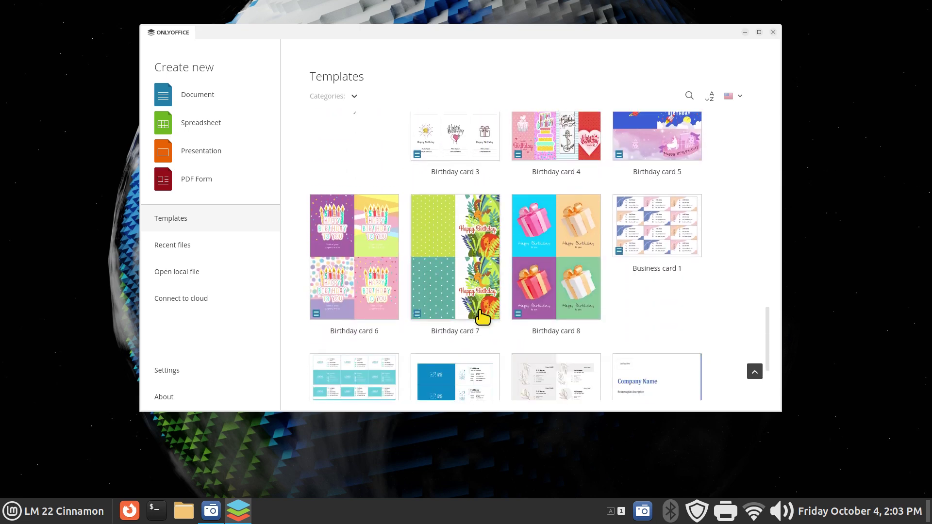
scroll(482, 318, "down", 3)
scroll(483, 319, "down", 3)
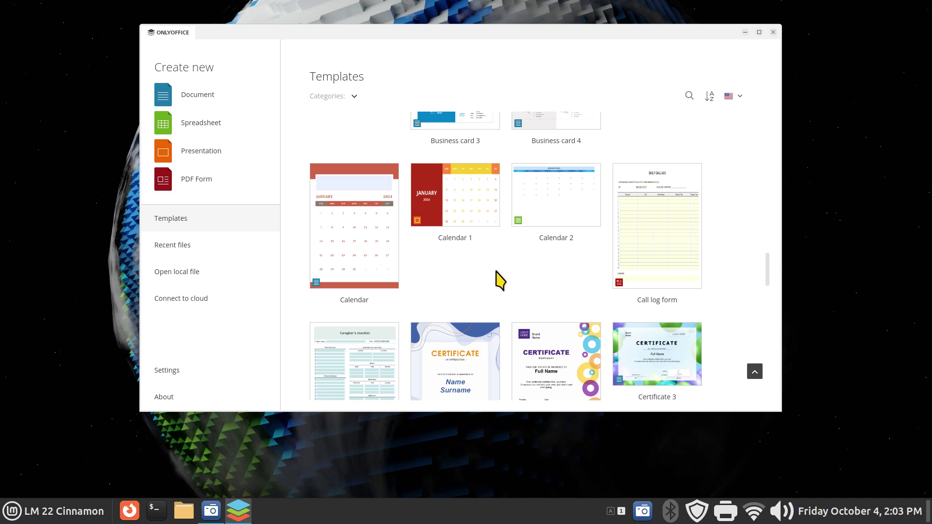
scroll(500, 280, "down", 6)
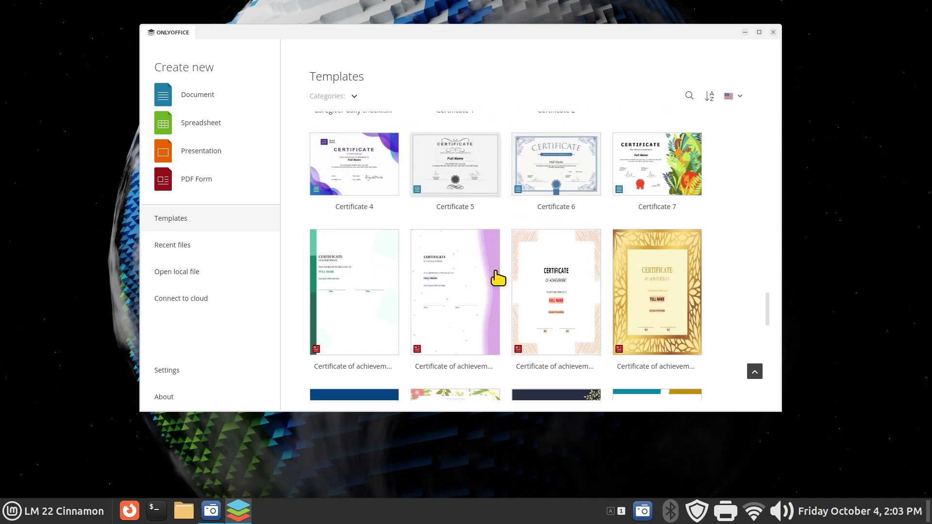
scroll(498, 278, "down", 7)
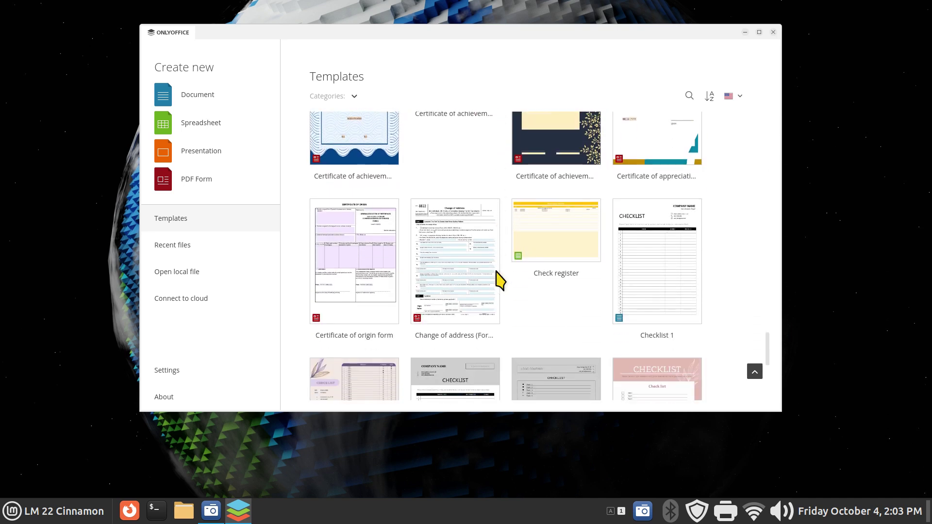
scroll(498, 280, "down", 7)
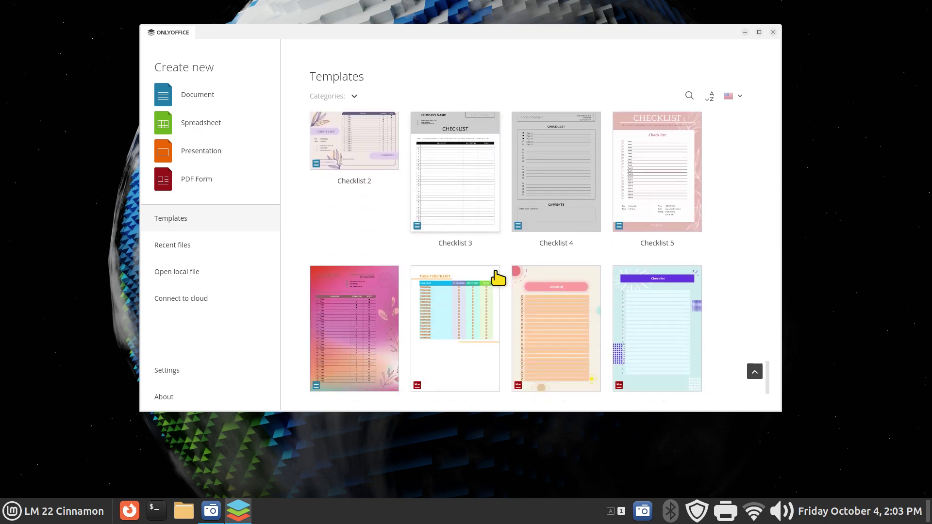
scroll(498, 279, "down", 1)
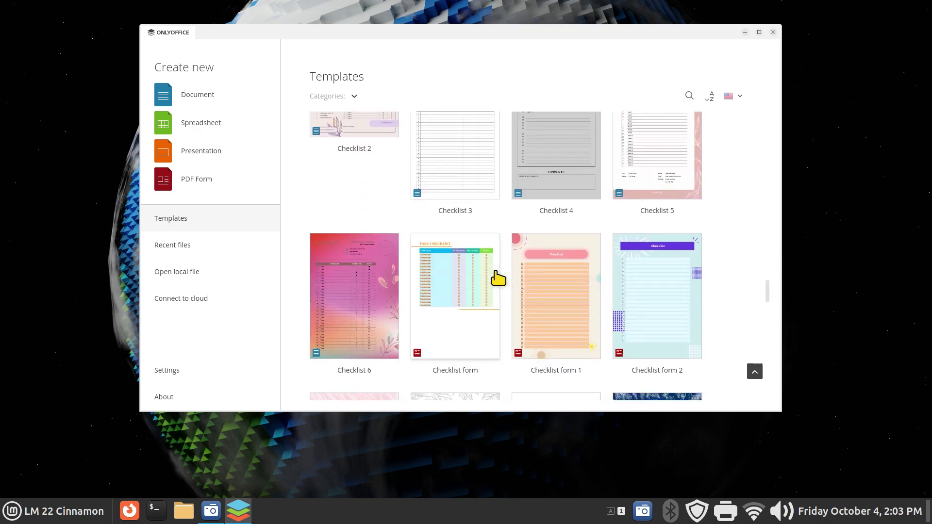
Open test.odt from Recent files, then maximize and restore the editor window
left_click(191, 247)
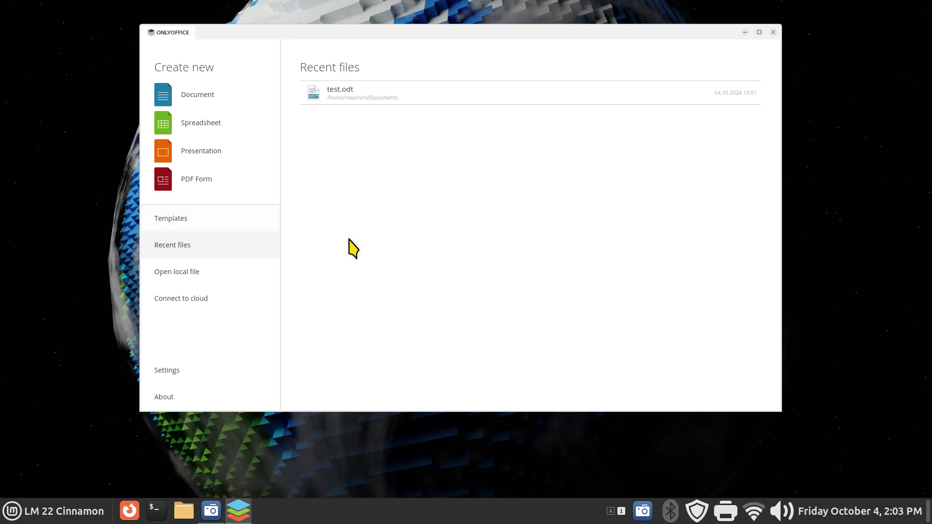
left_click(382, 95)
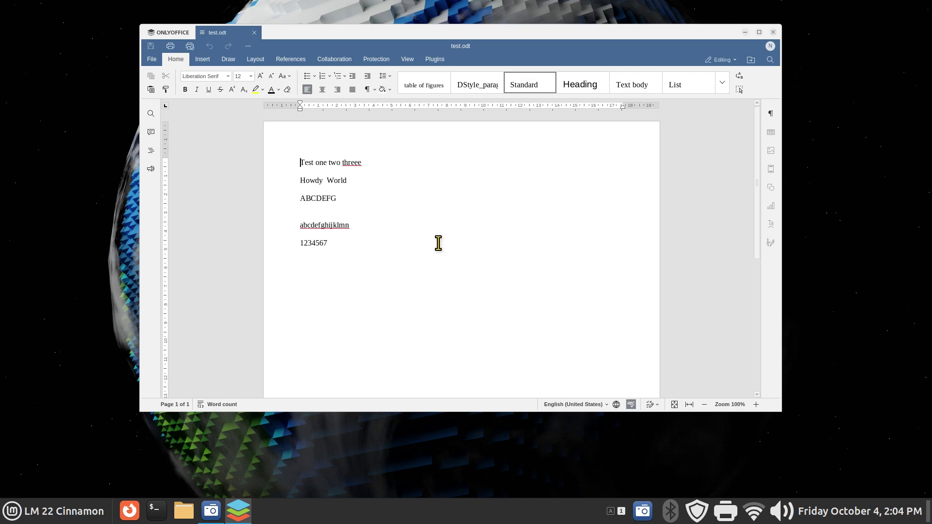
double_click(516, 33)
double_click(529, 8)
Zoom in and view spelling suggestions for 'threee' without correcting it
scroll(473, 320, "up", 3, "ctrl")
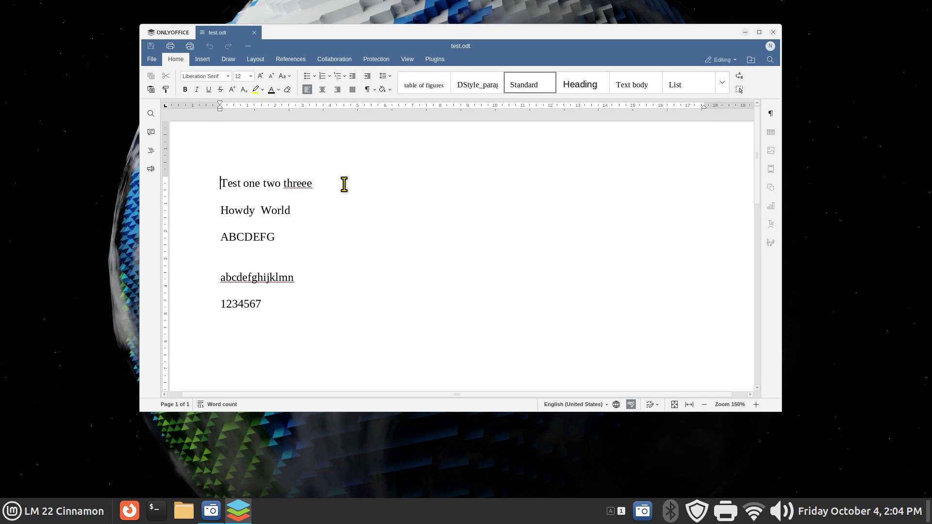
right_click(292, 184)
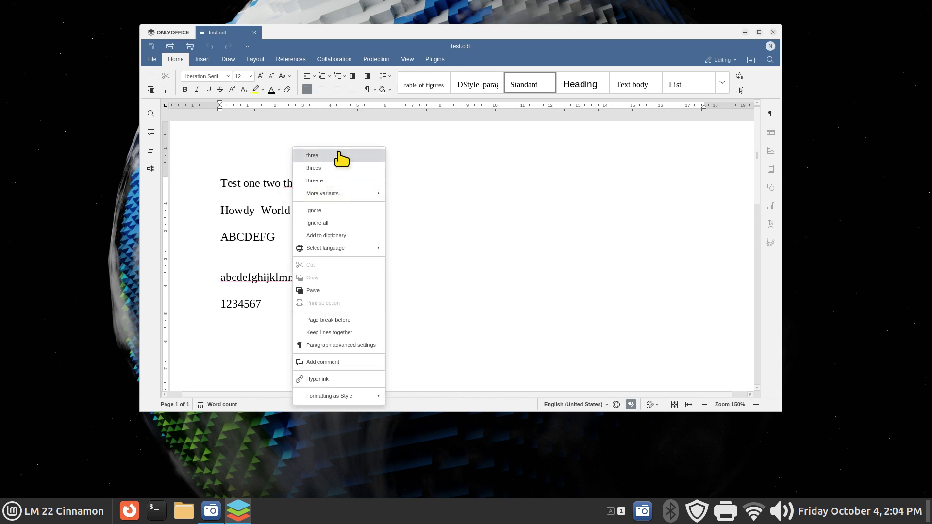
left_click(422, 243)
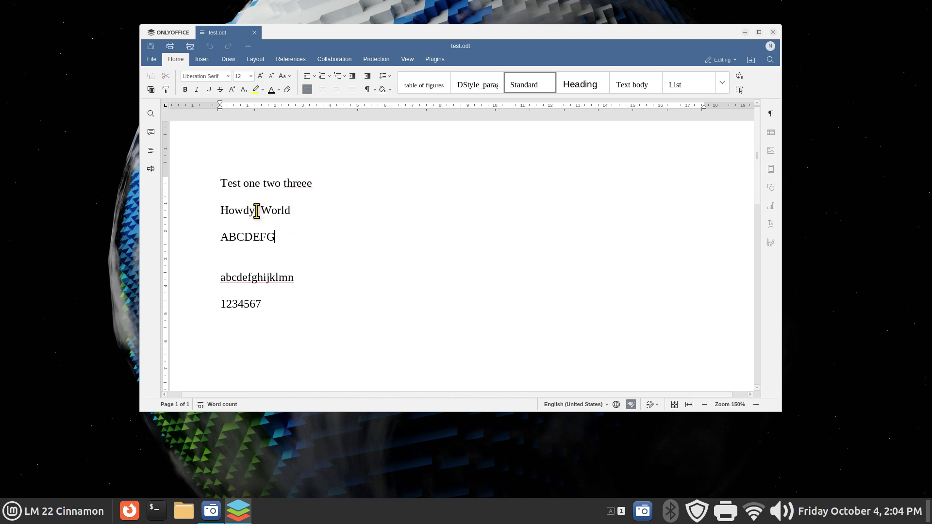
Replace 'Howdy' with the Thesaurus synonym 'hello' and capitalize it to 'Hello'
left_click_drag(257, 211, 221, 209)
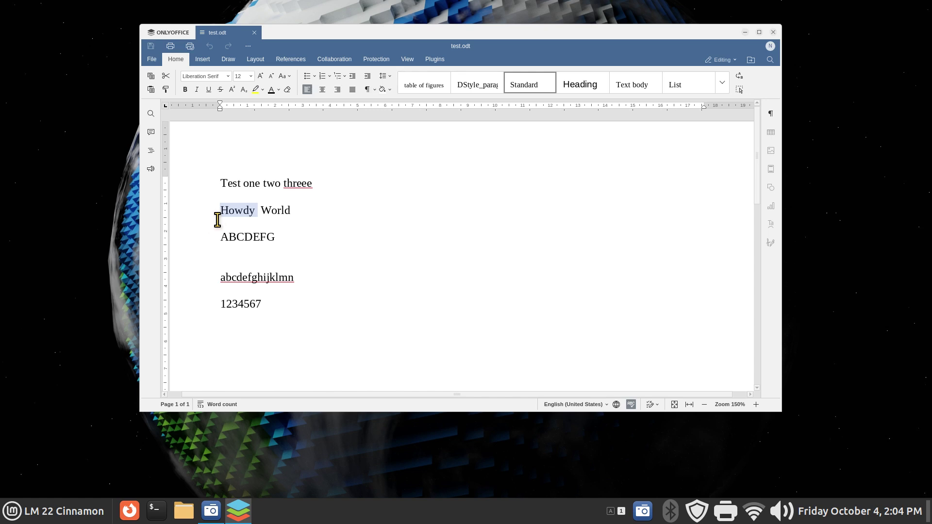
left_click(429, 61)
left_click(417, 84)
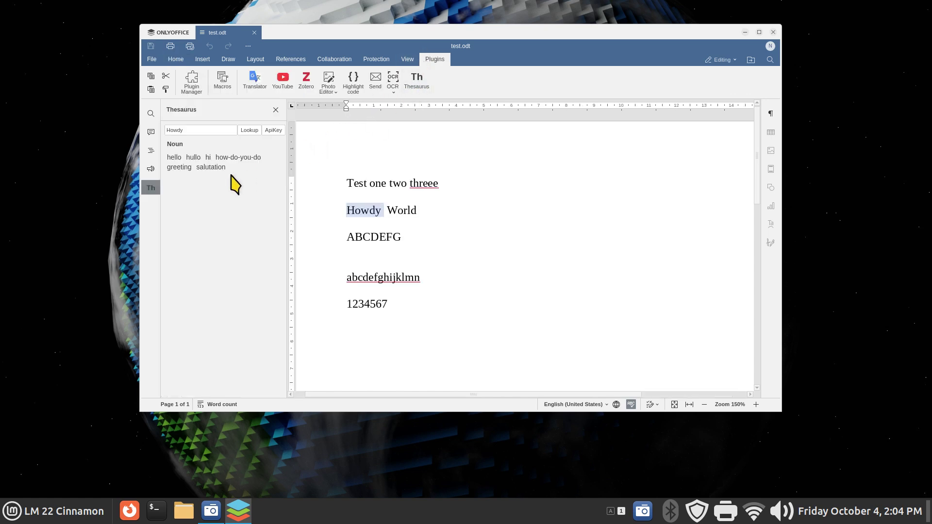
left_click(174, 158)
left_click(275, 110)
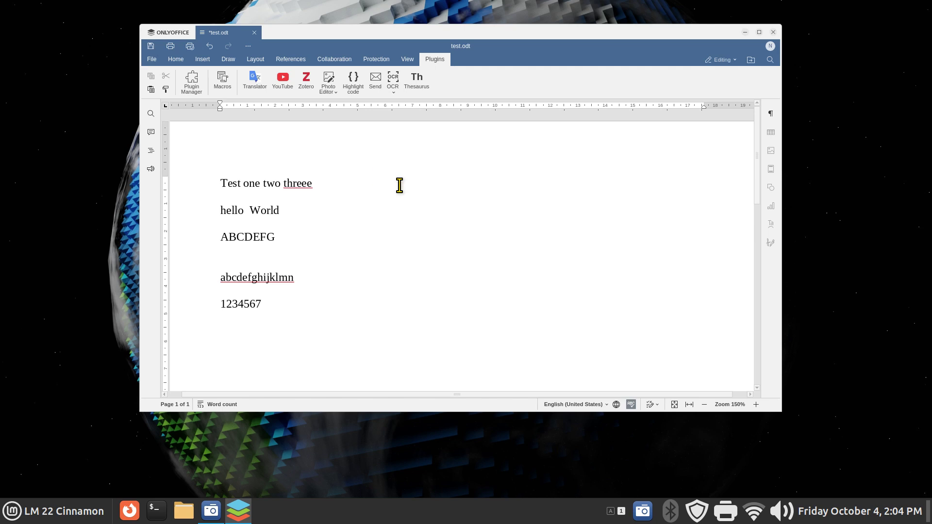
key("BackSpace")
type("H")
Place the caret in 'Hello World' and bring up the Save As dialog
left_click(227, 211)
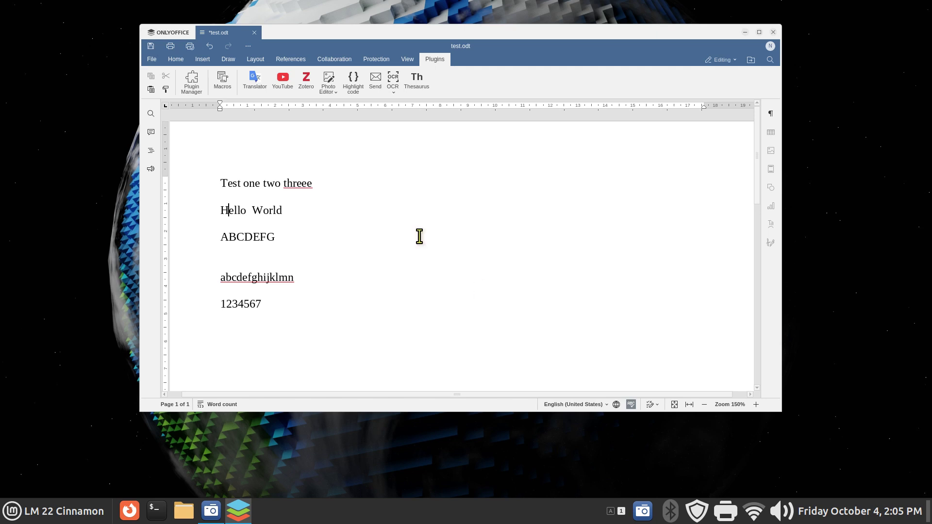
left_click(152, 59)
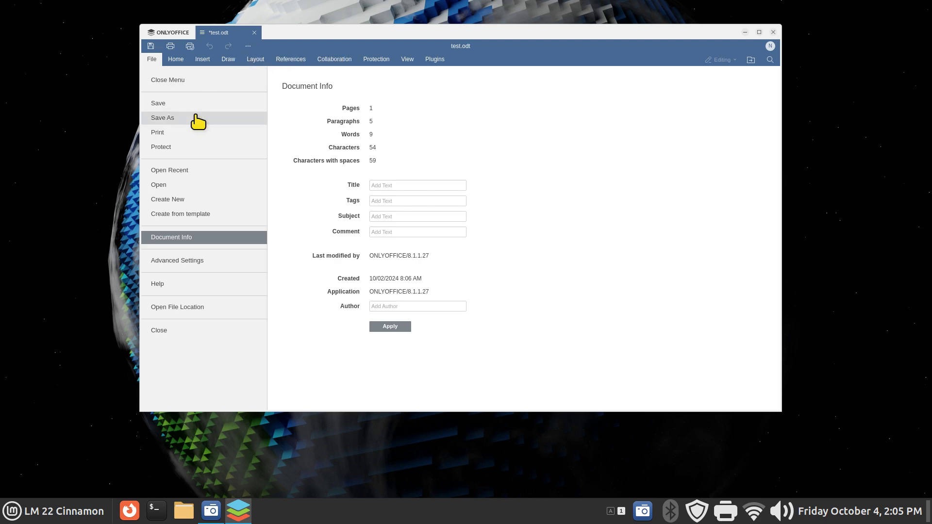
left_click(162, 118)
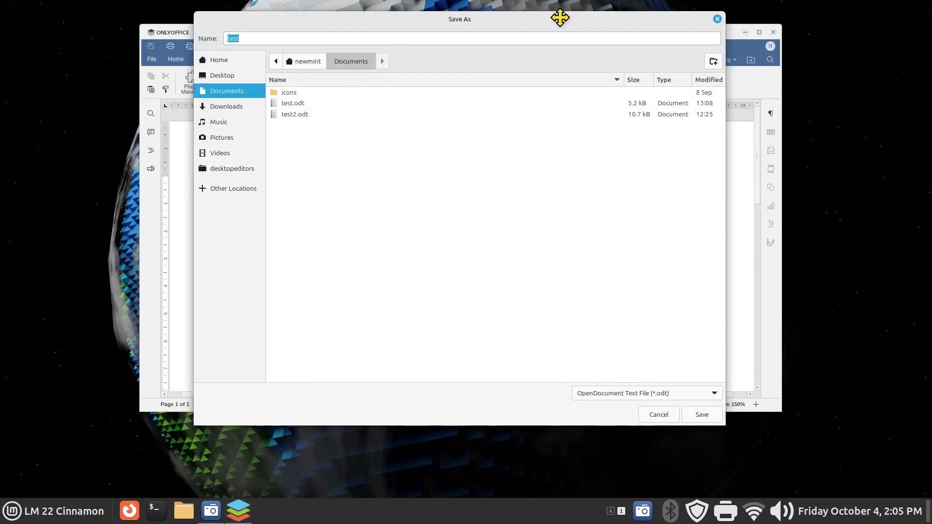
left_click_drag(559, 17, 553, 10)
Review the file-format list, keep OpenDocument Text, cancel saving, and return to the Home tab
left_click(703, 386)
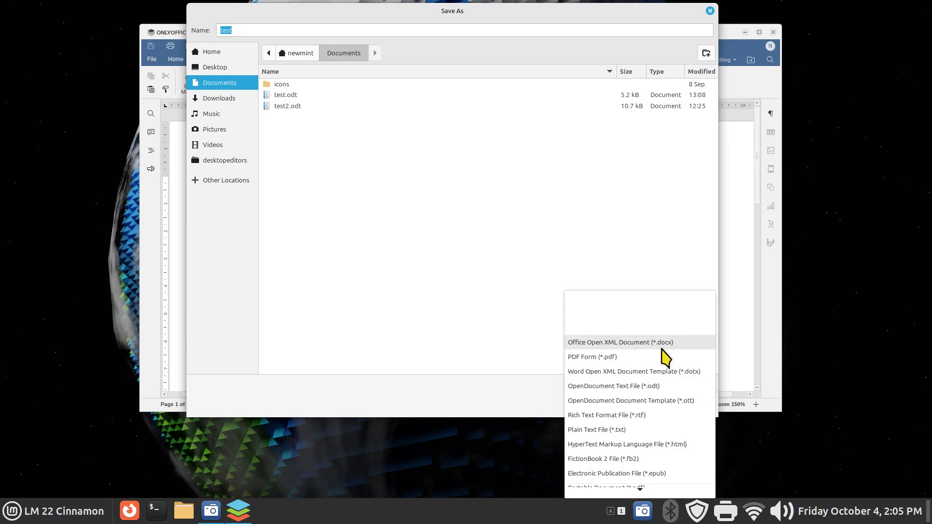
scroll(665, 357, "down", 1)
scroll(665, 356, "down", 1)
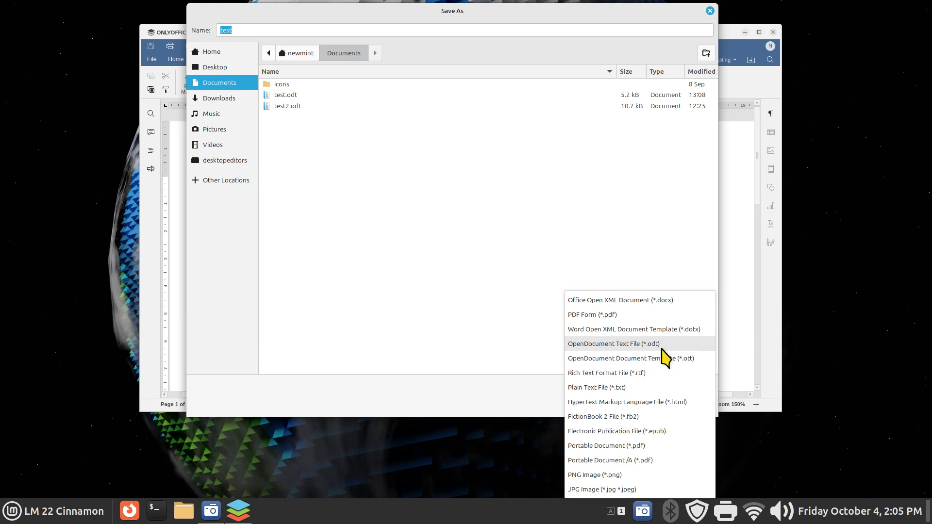
left_click(643, 195)
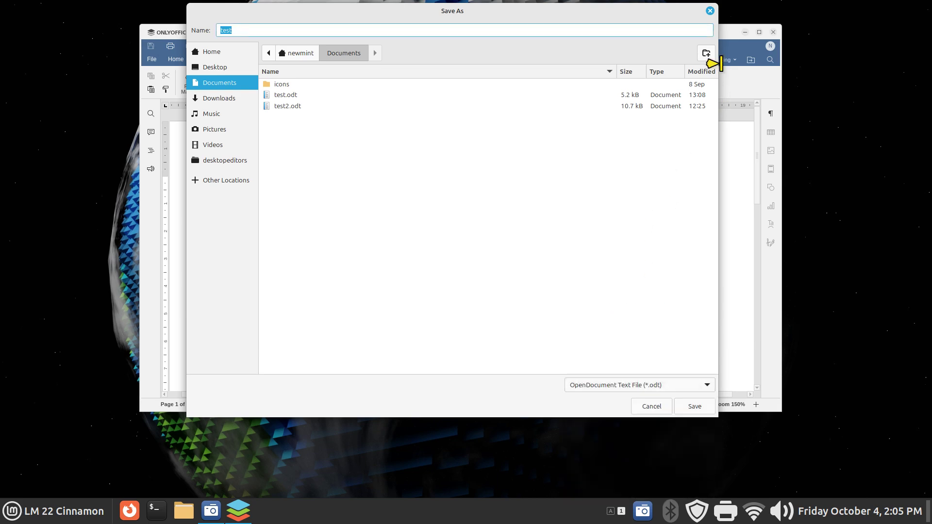
left_click(709, 10)
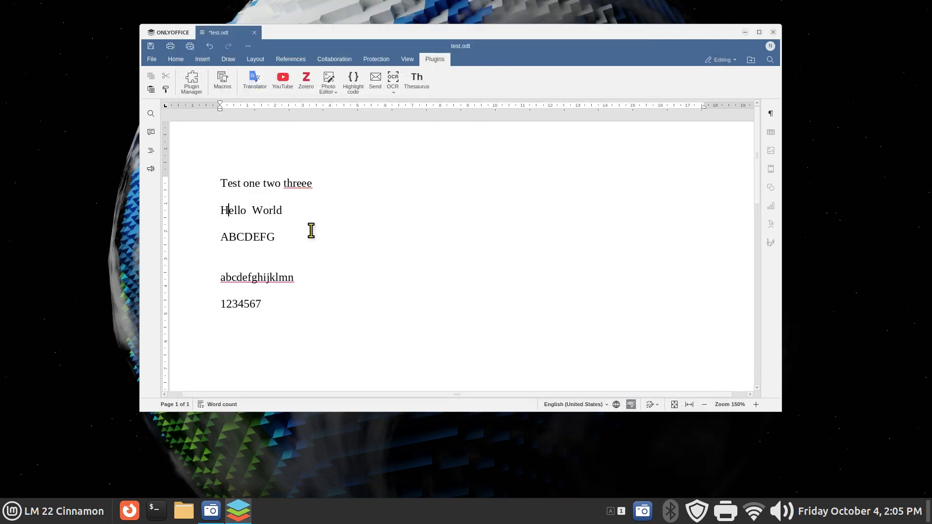
left_click(149, 60)
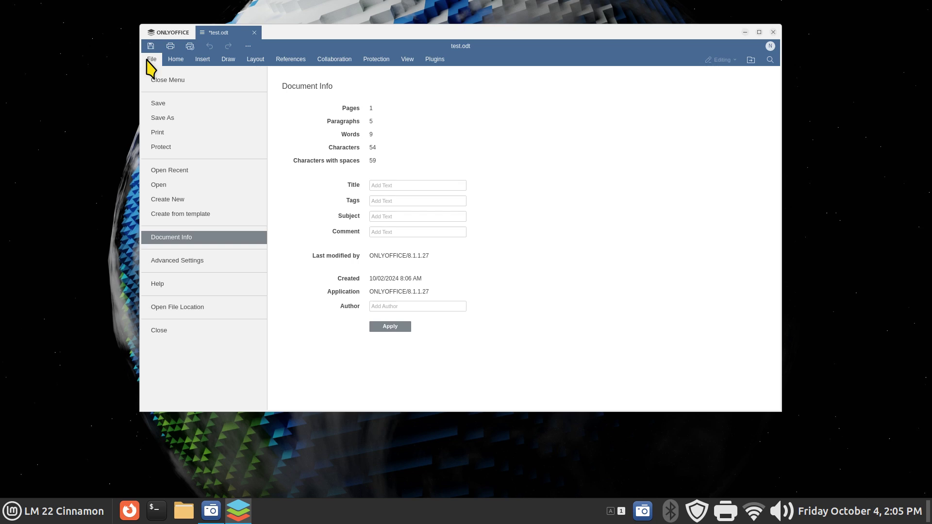
left_click(183, 61)
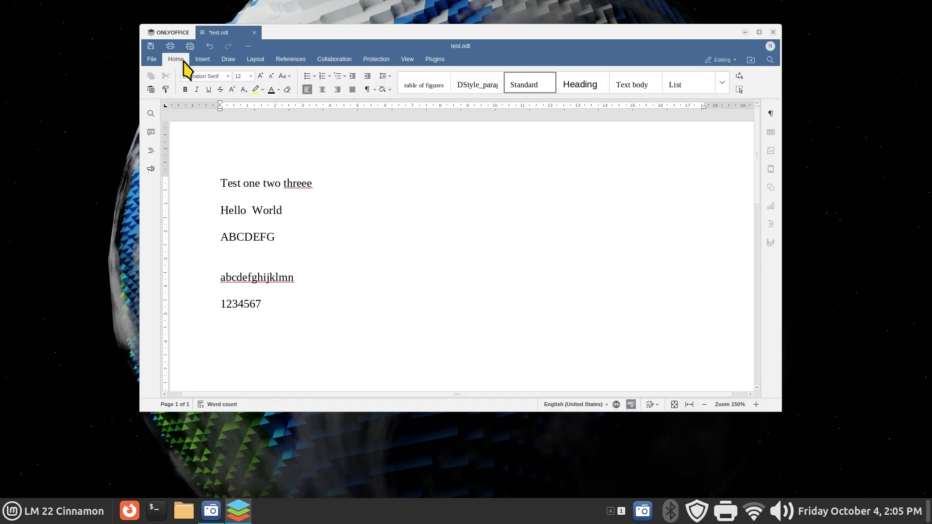
left_click(227, 76)
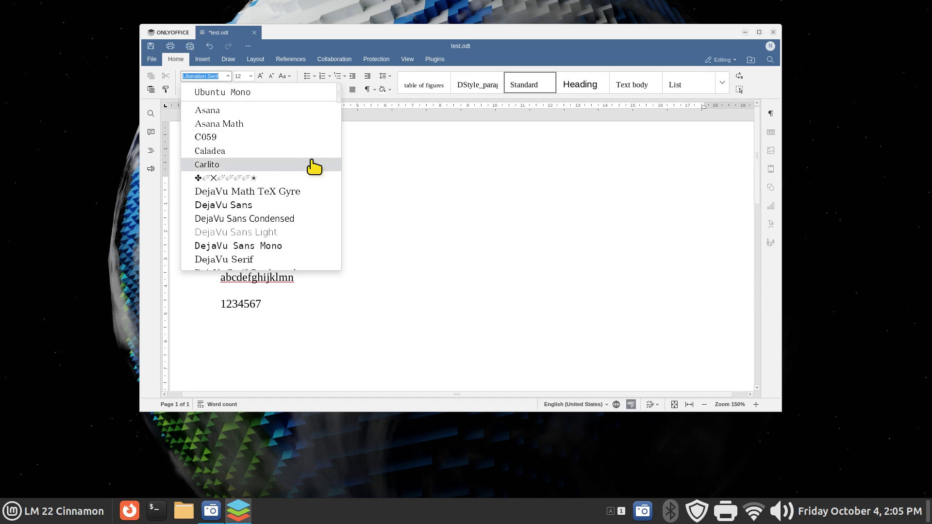
scroll(313, 167, "down", 5)
scroll(313, 167, "down", 5)
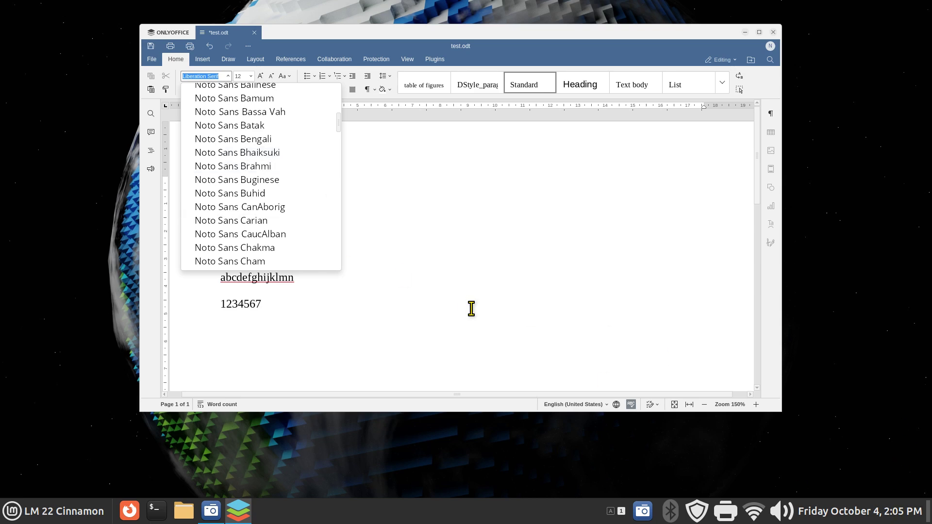
scroll(306, 185, "down", 8)
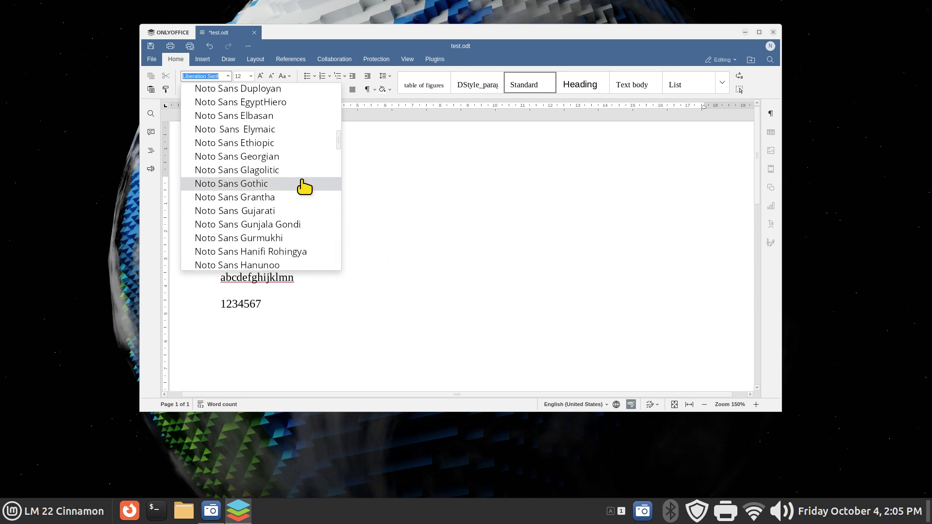
scroll(305, 185, "down", 20)
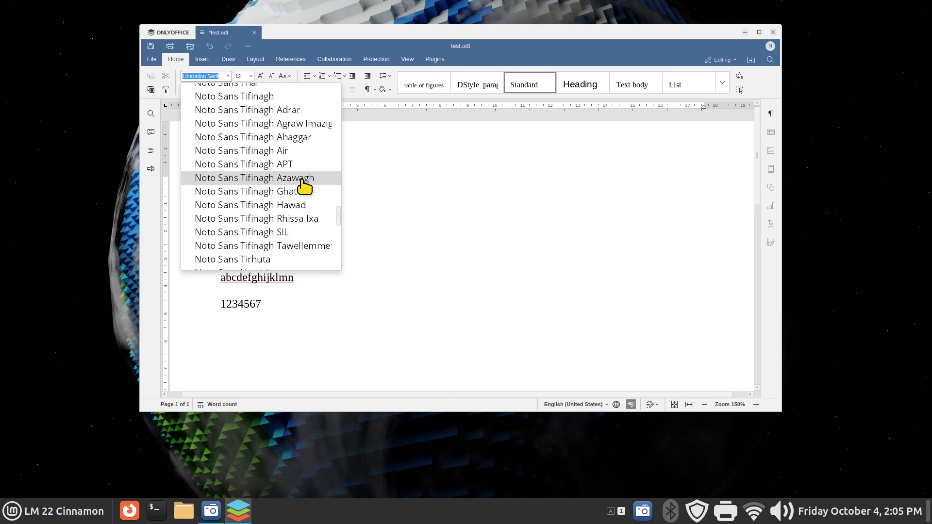
scroll(305, 186, "down", 20)
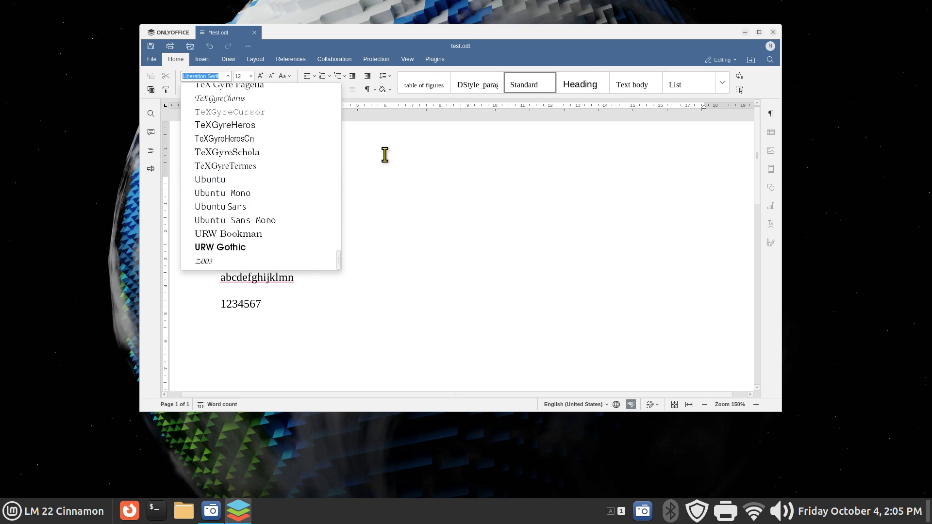
left_click(430, 162)
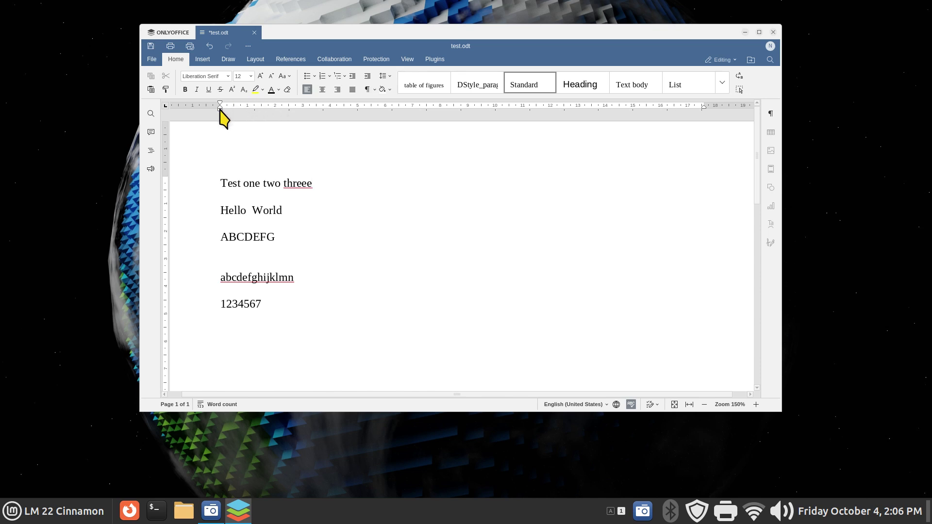
Browse the Insert through Plugins toolbar tabs, then close the editor window
left_click(204, 60)
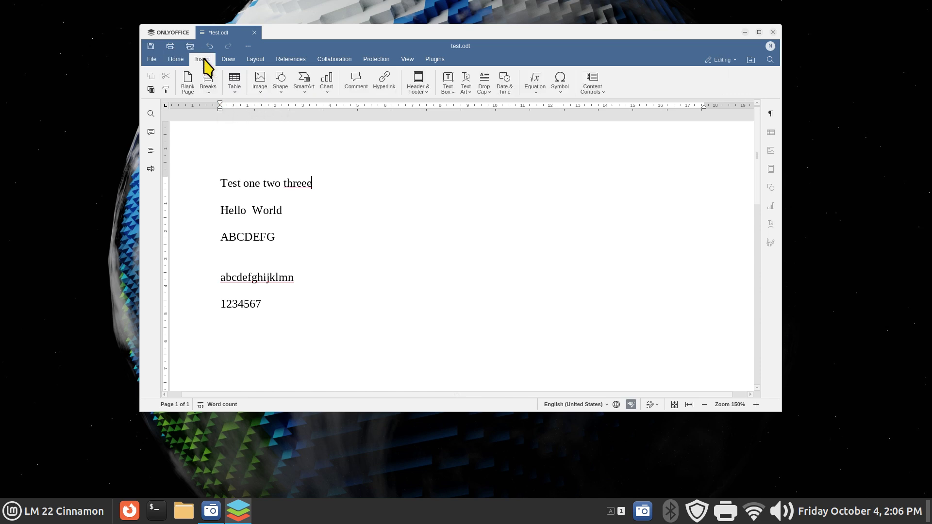
left_click(228, 60)
left_click(256, 62)
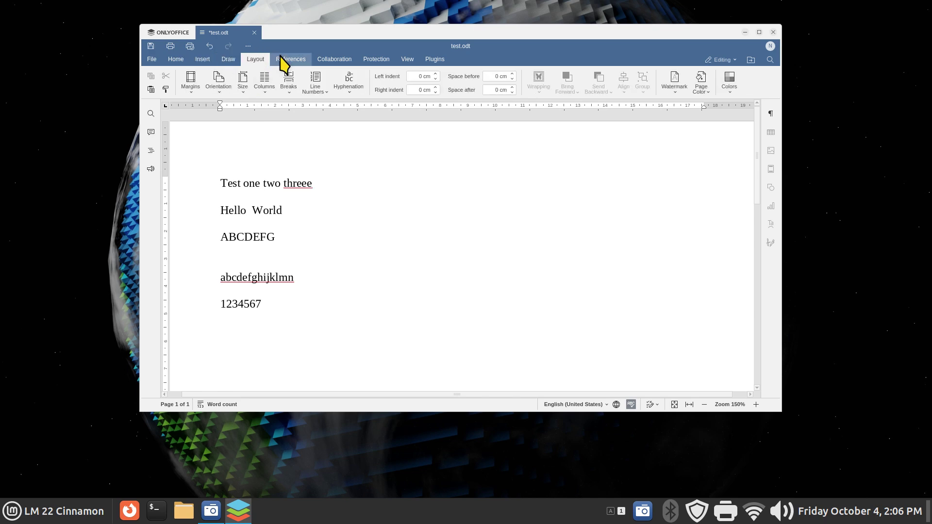
left_click(293, 62)
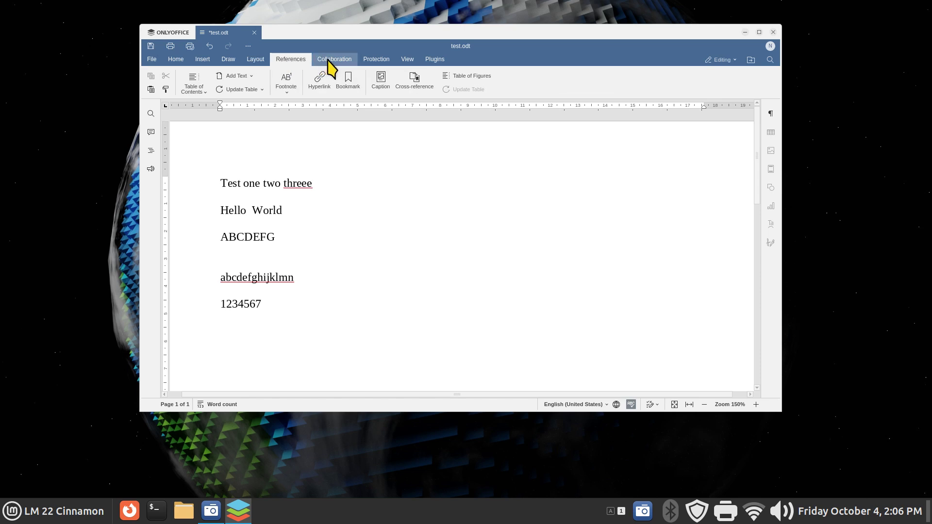
left_click(332, 61)
left_click(373, 62)
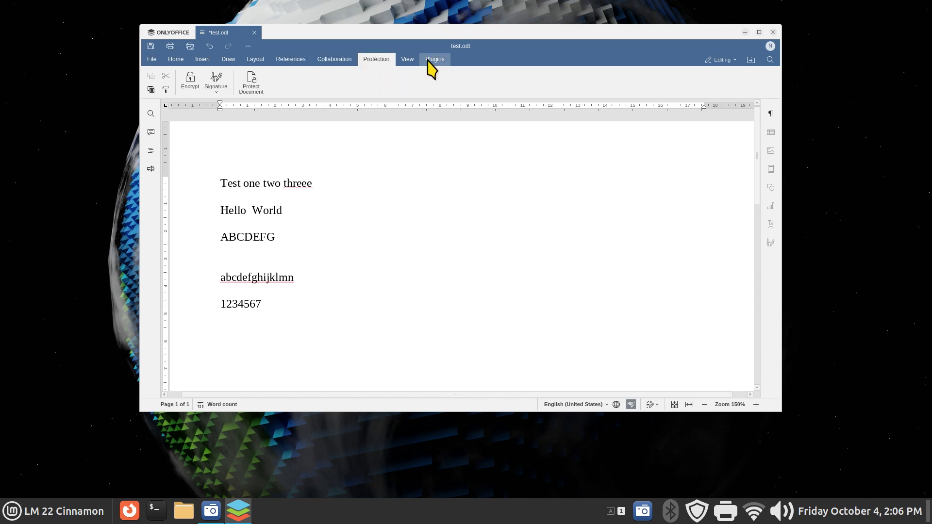
left_click(409, 62)
left_click(435, 62)
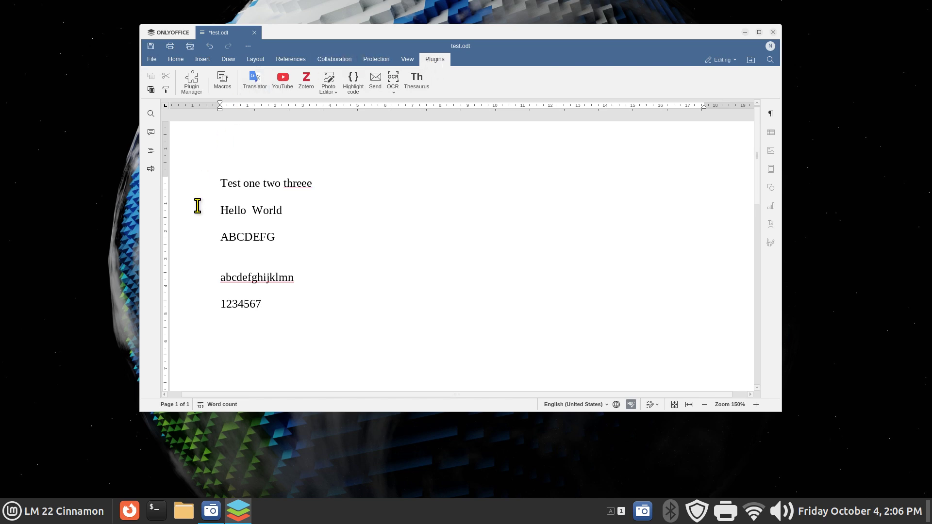
left_click(773, 32)
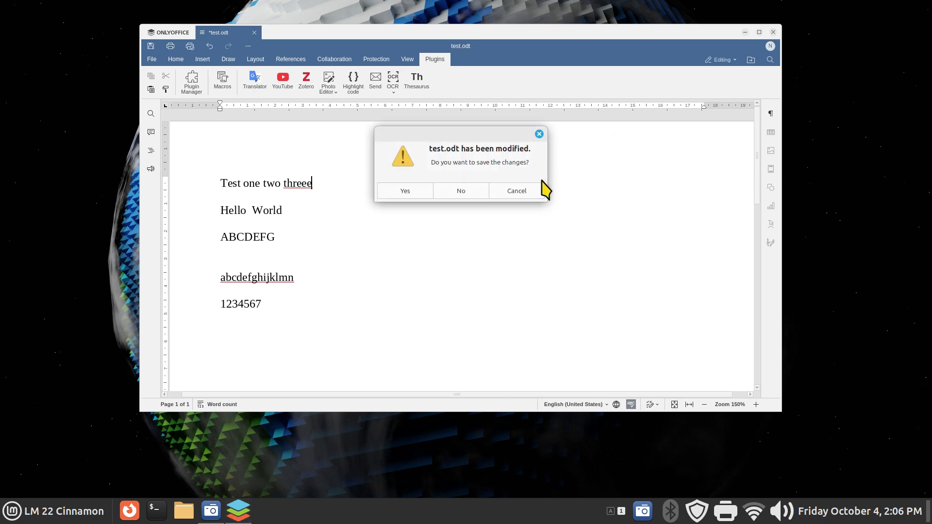
Discard the changes to test.odt and launch LibreOffice Writer from the Office menu
left_click(473, 194)
left_click(97, 514)
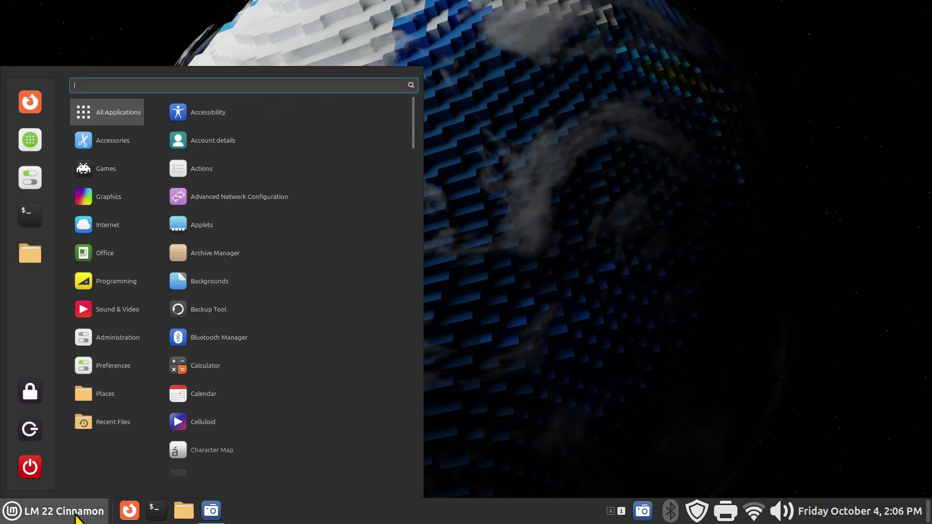
mouse_move(119, 254)
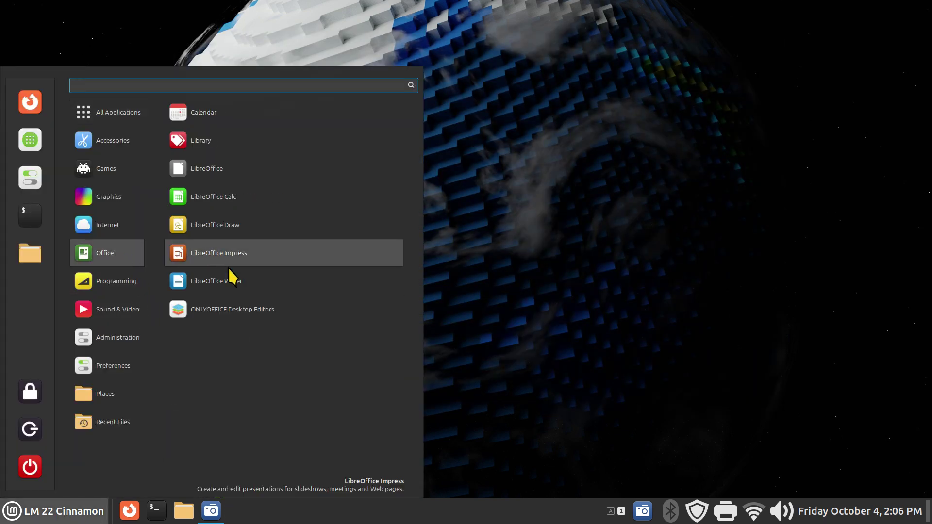
left_click(227, 284)
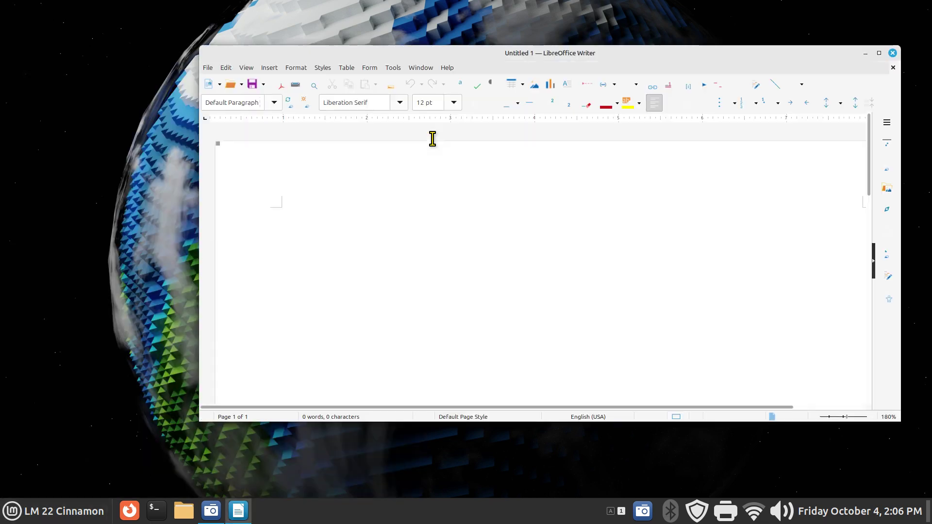
Reopen test.odt from Writer's Recent Documents list
left_click(208, 68)
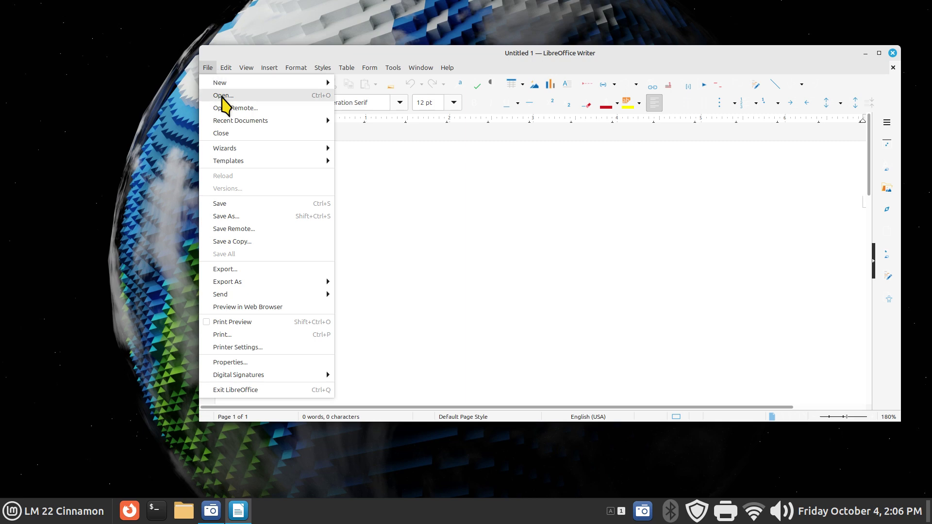
mouse_move(258, 122)
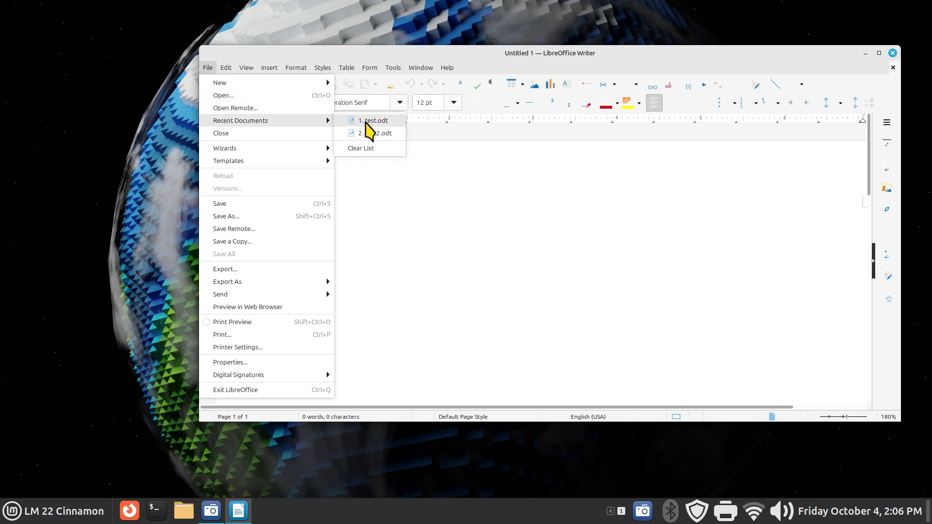
left_click(367, 122)
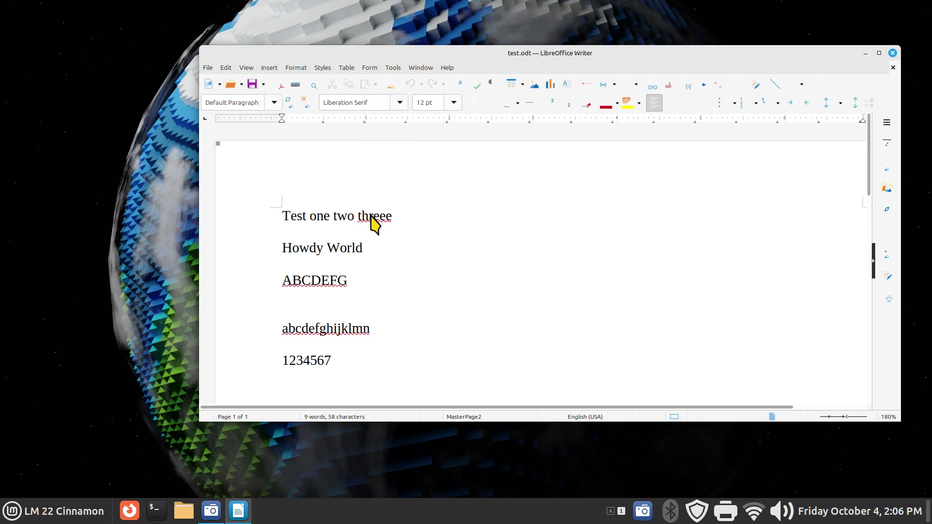
right_click(371, 215)
left_click(458, 193)
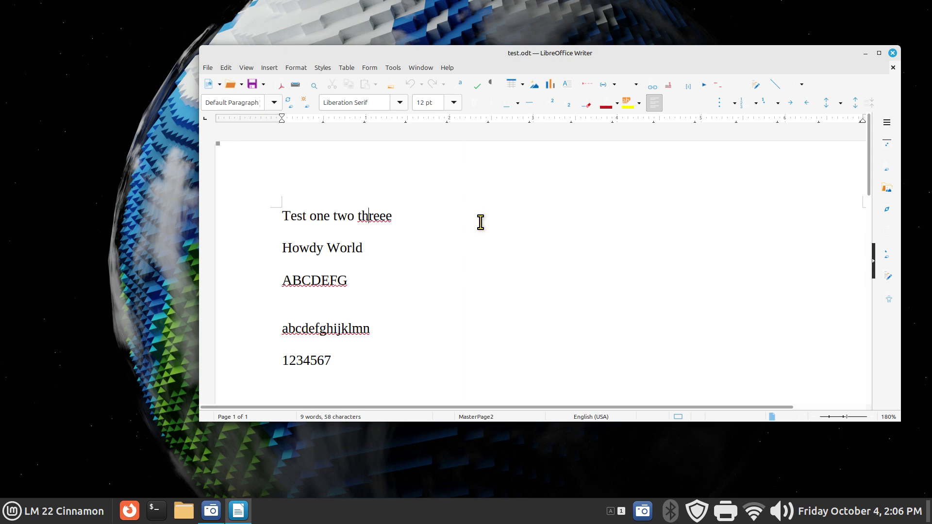
left_click(400, 103)
scroll(458, 214, "down", 5)
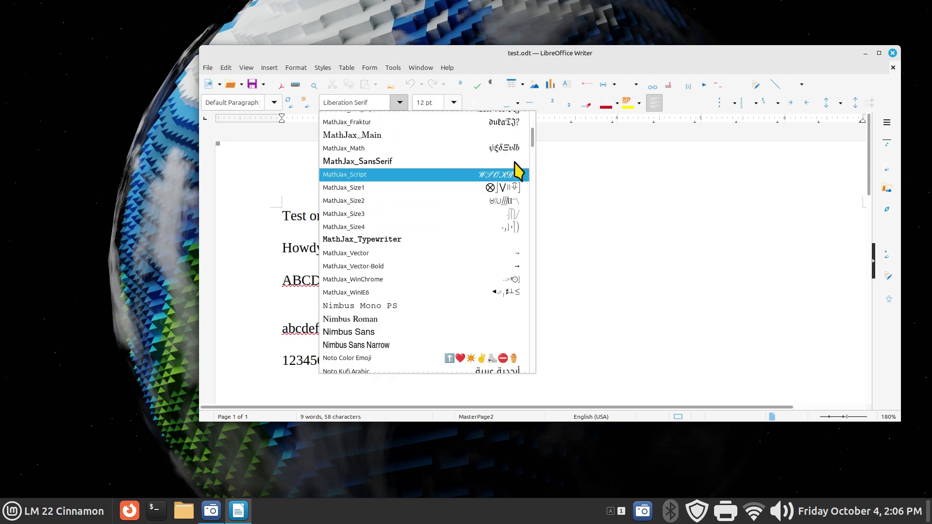
scroll(487, 333, "down", 7)
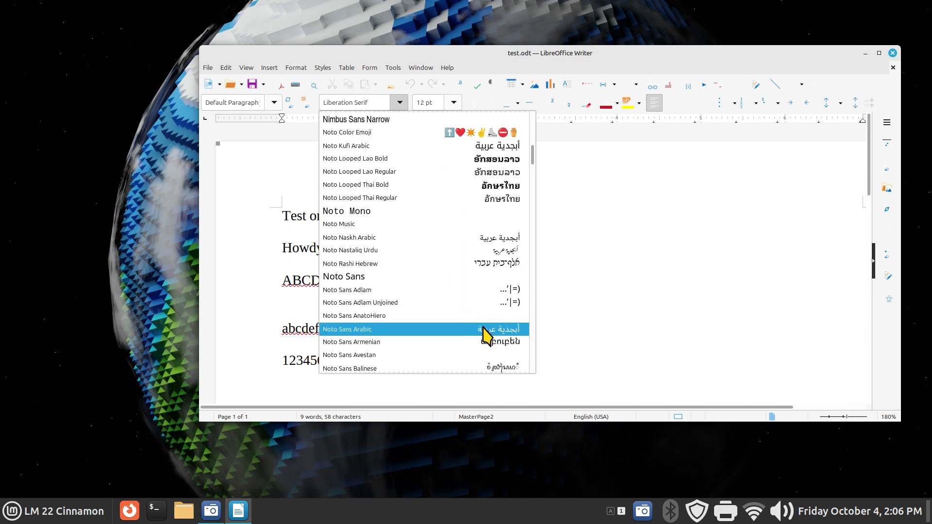
scroll(395, 322, "down", 1)
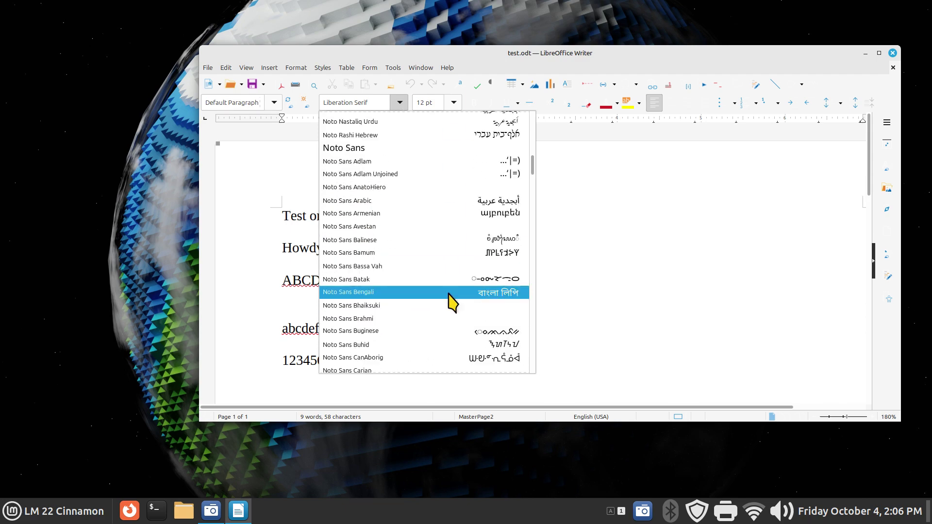
left_click(725, 236)
left_click(208, 68)
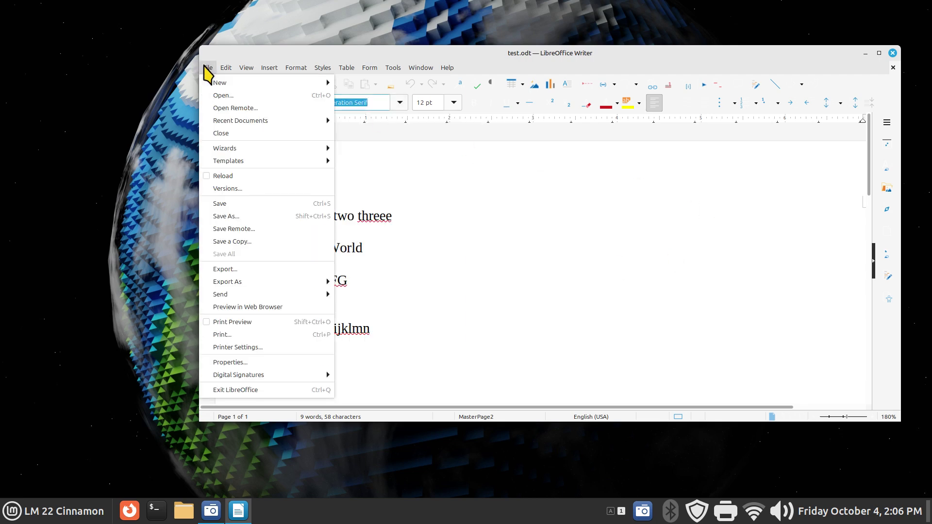
left_click(226, 217)
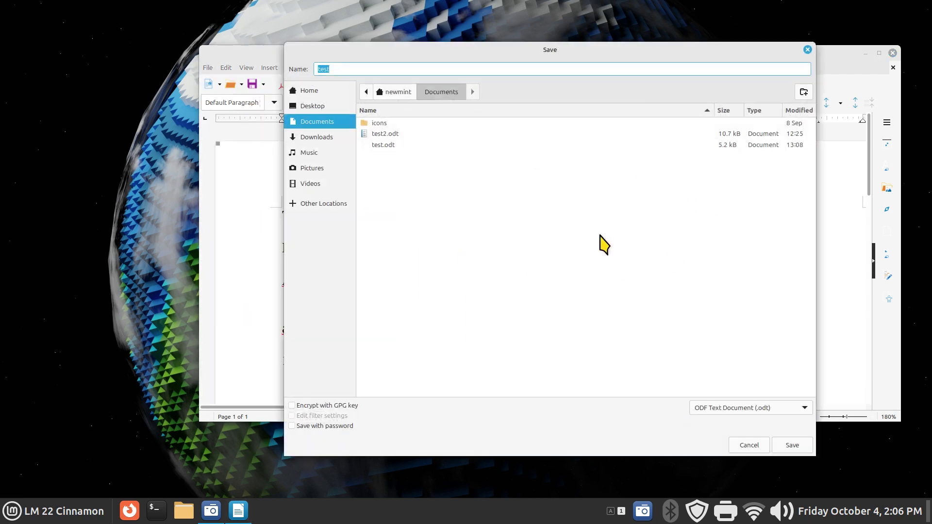
left_click_drag(584, 46, 487, 11)
left_click(693, 376)
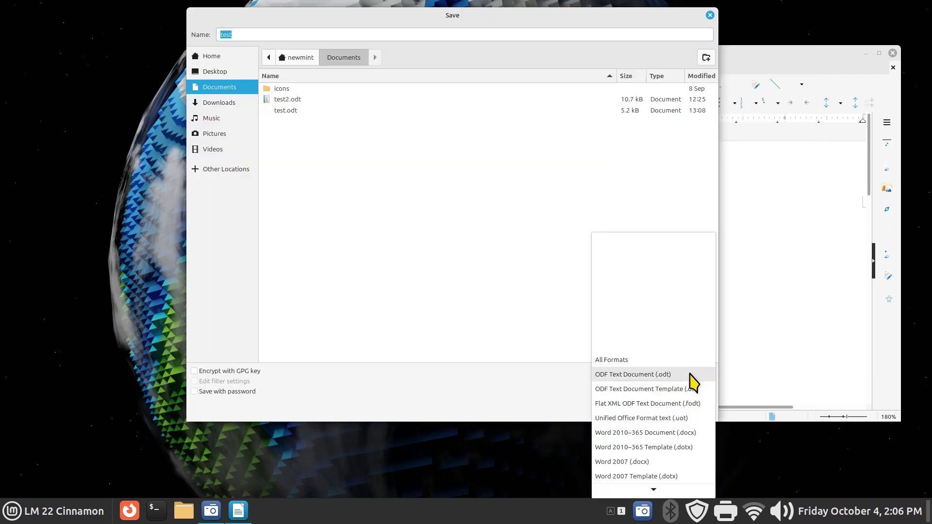
scroll(661, 403, "down", 4)
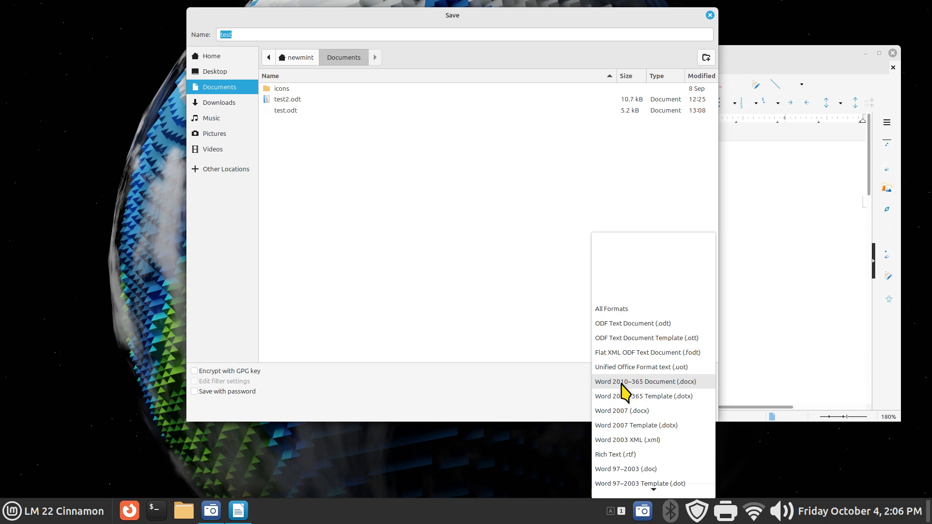
scroll(624, 391, "down", 1)
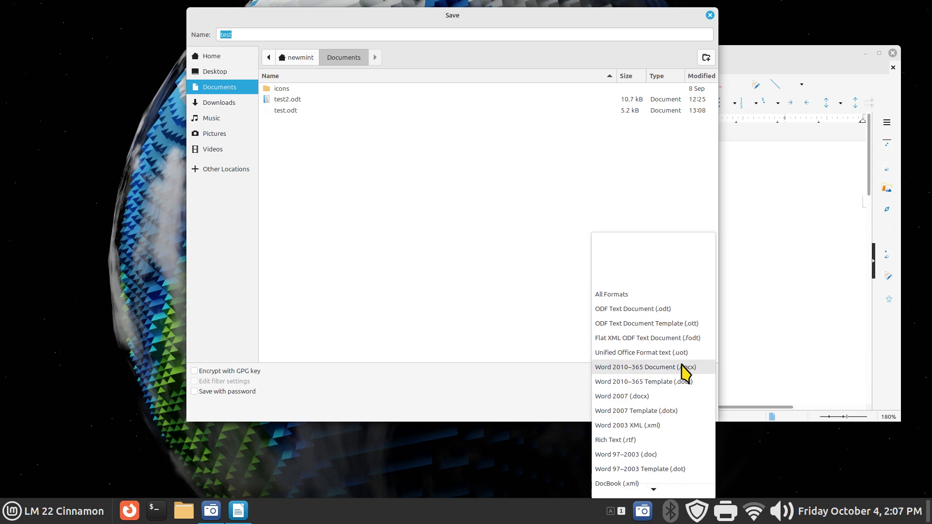
scroll(680, 366, "down", 4)
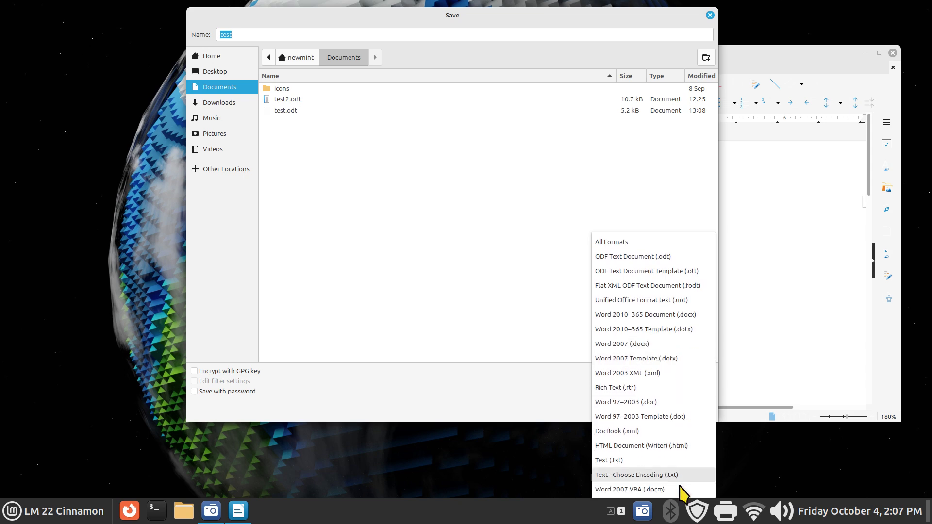
left_click(665, 160)
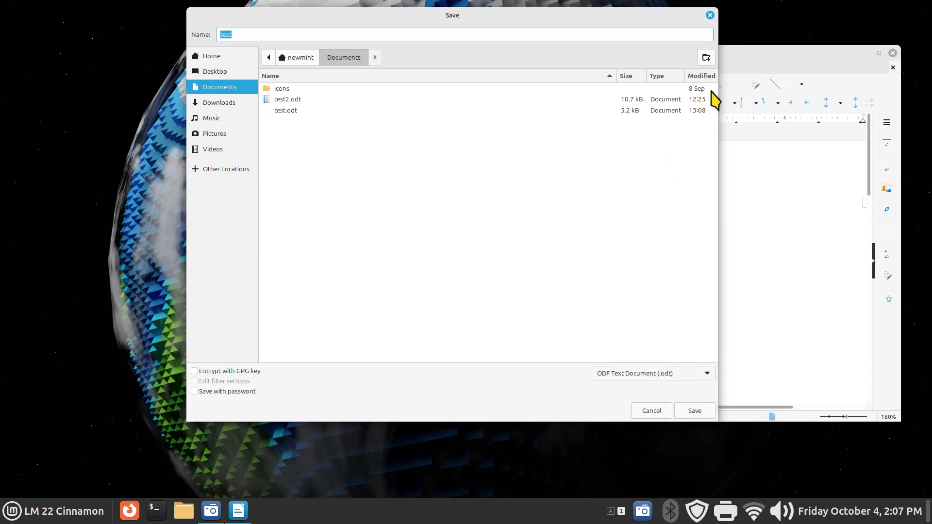
left_click(709, 15)
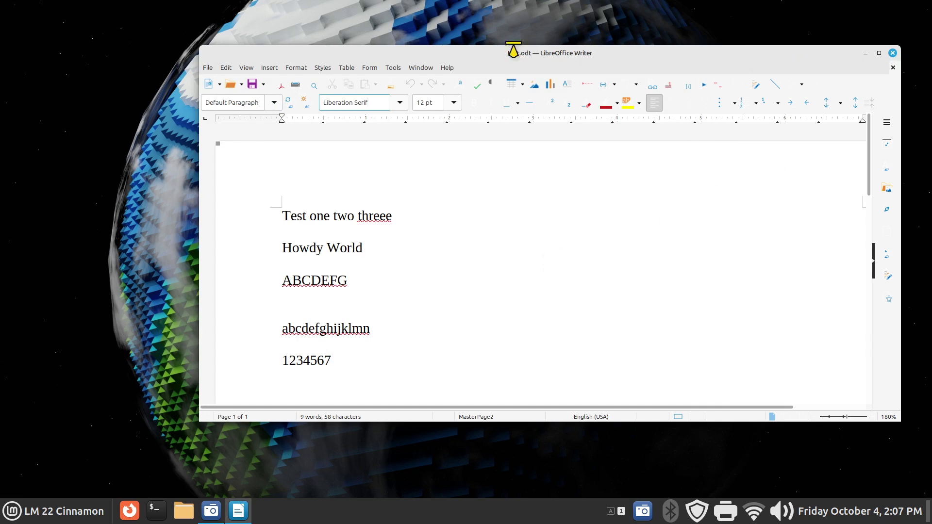
Check the LibreOffice version (24.2.5.2) in About LibreOffice, then close Writer
left_click(449, 68)
left_click(471, 232)
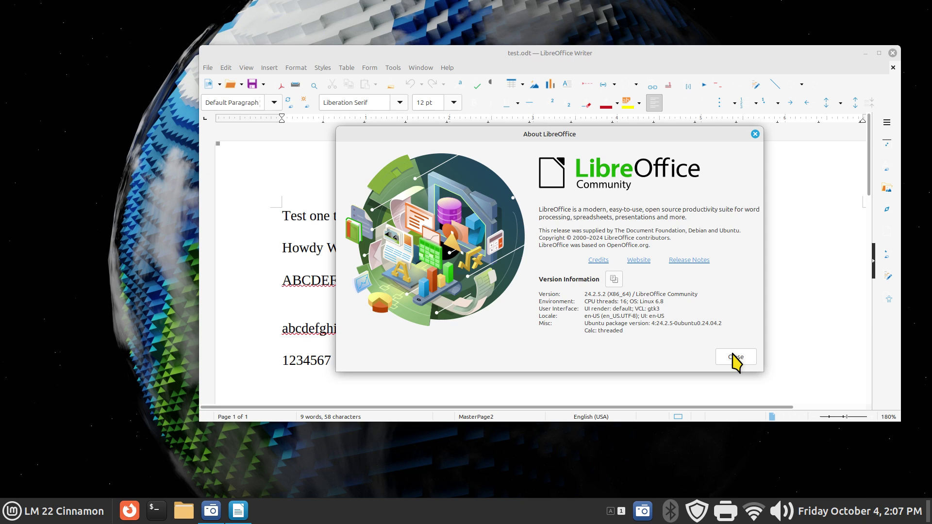
left_click(735, 358)
left_click(892, 53)
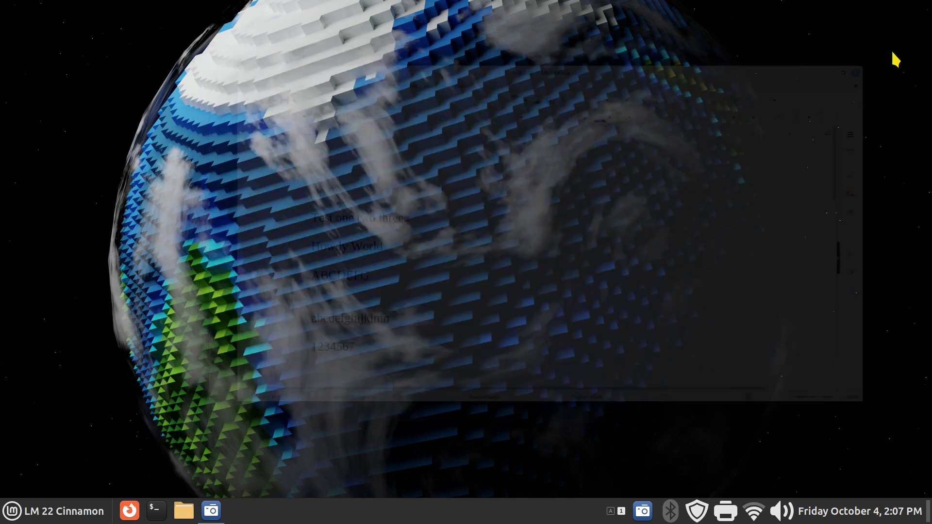
Launch Software Manager, look at its Preferences, return home, and search for 'only'
left_click(39, 518)
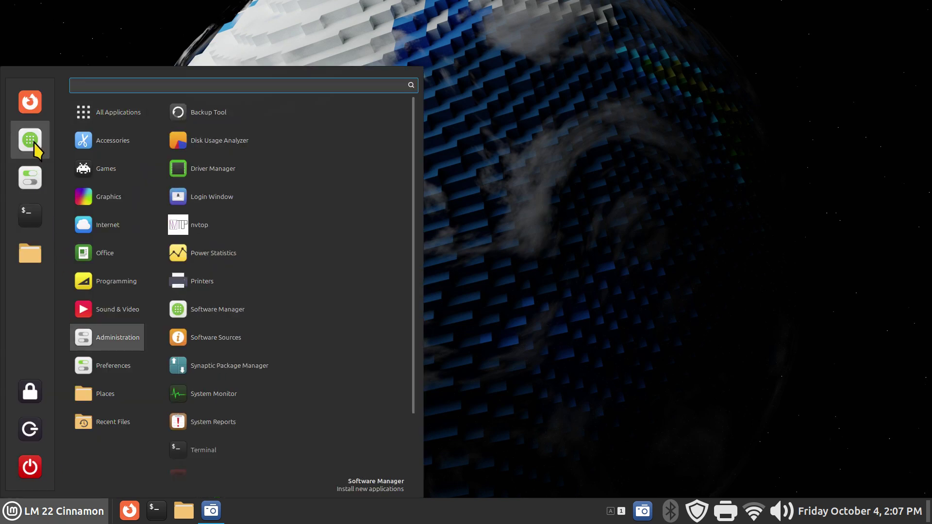
left_click(30, 139)
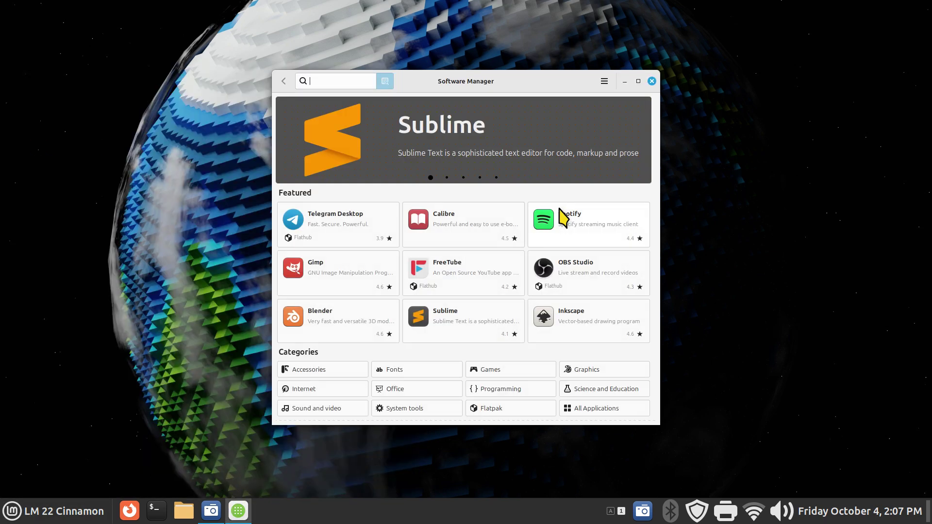
left_click(605, 82)
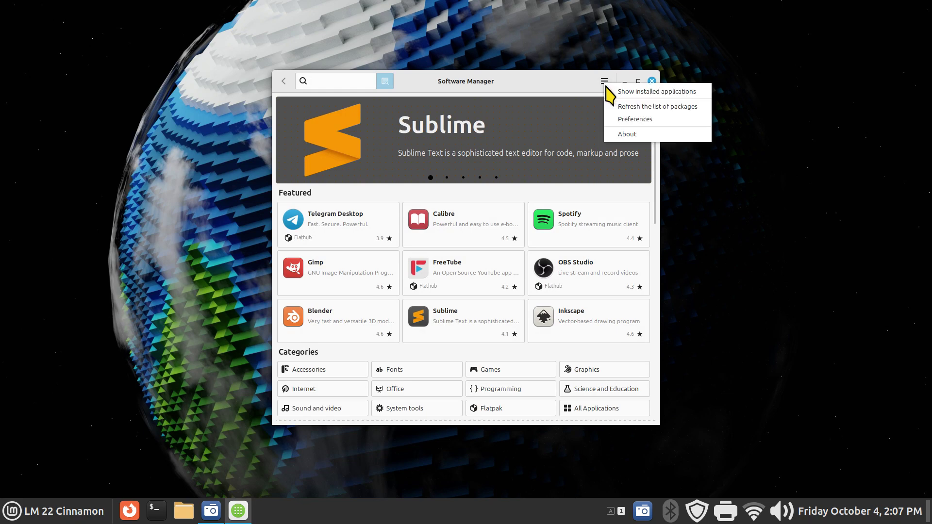
left_click(635, 121)
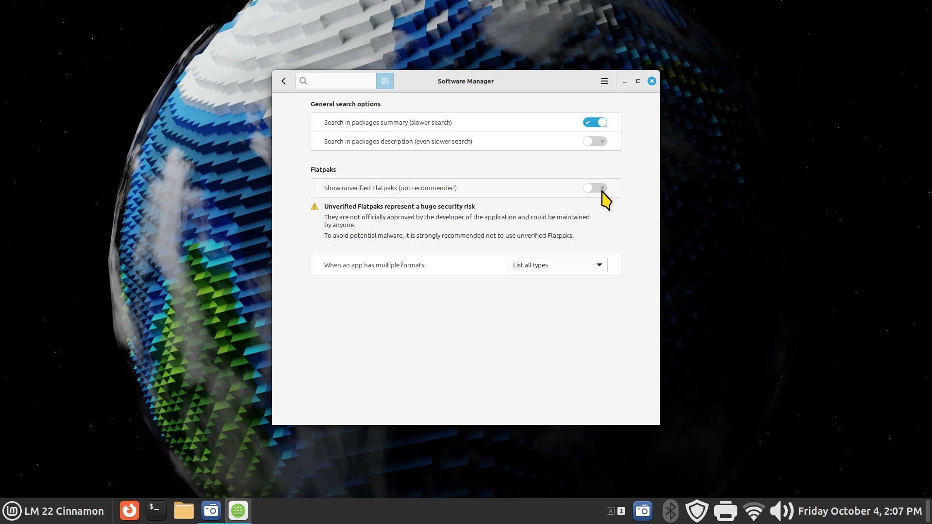
left_click(286, 83)
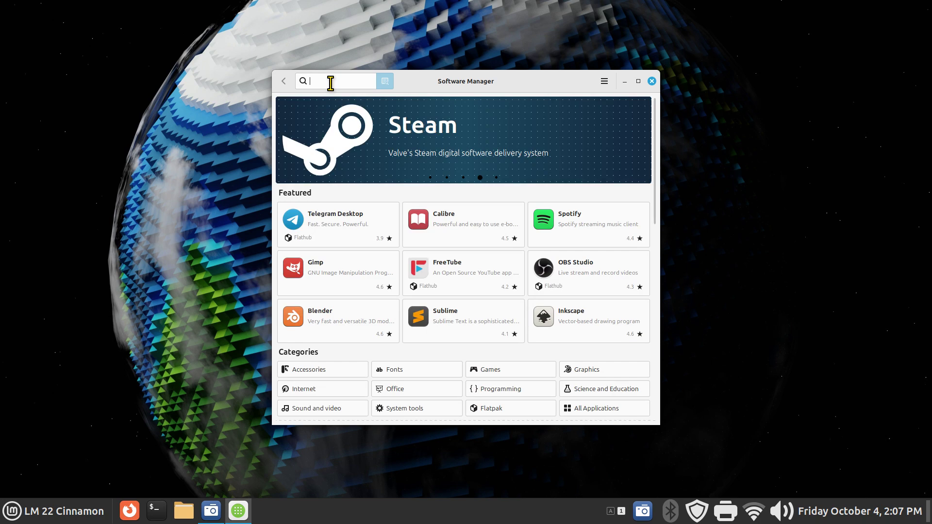
type("only")
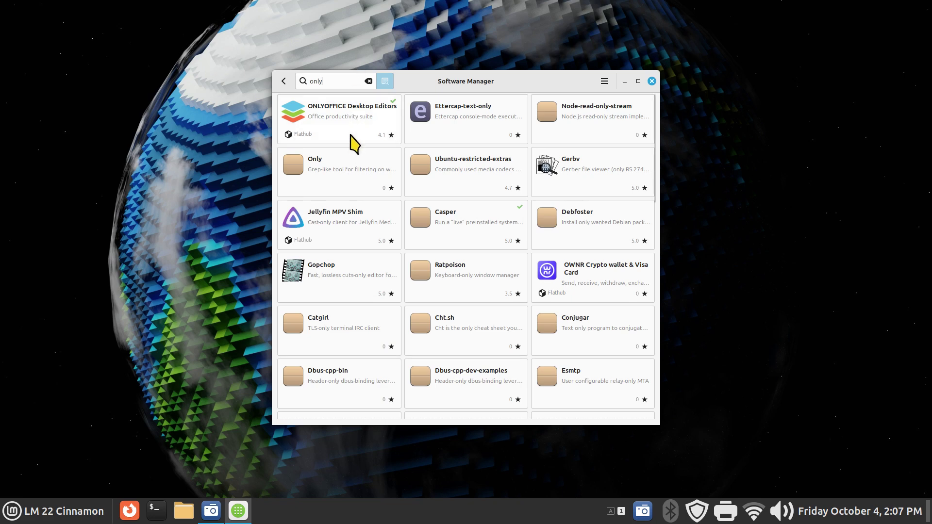
Open the ONLYOFFICE Desktop Editors page (8.1.1, 866 MB), then move, enlarge, maximize and restore the window
left_click(354, 136)
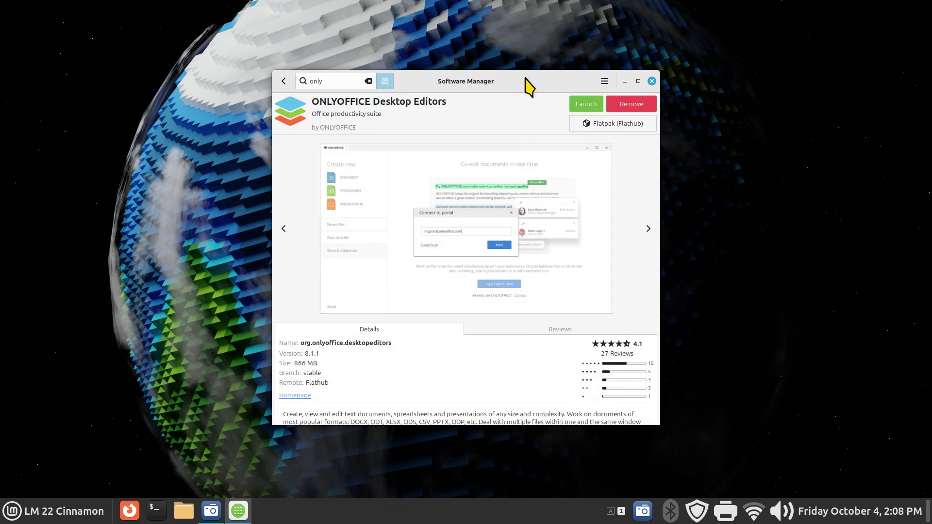
left_click_drag(529, 86, 437, 60)
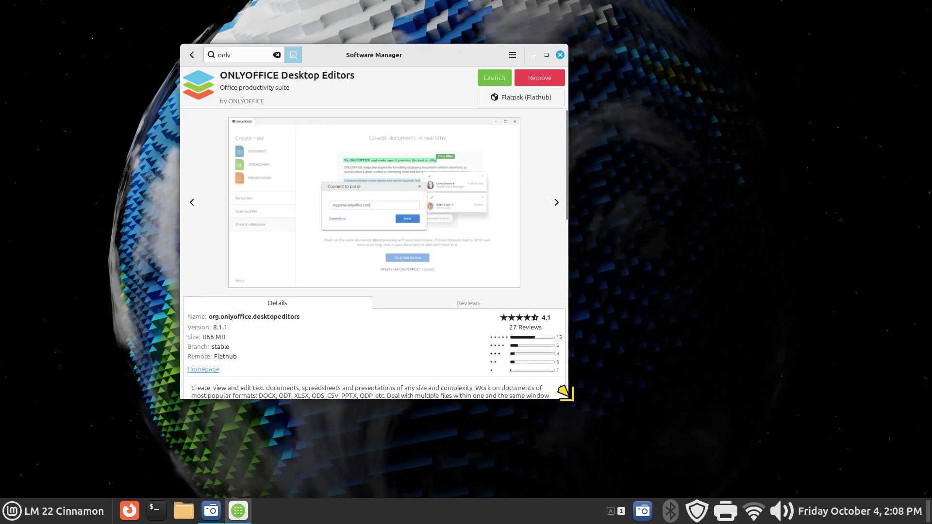
left_click_drag(563, 391, 862, 469)
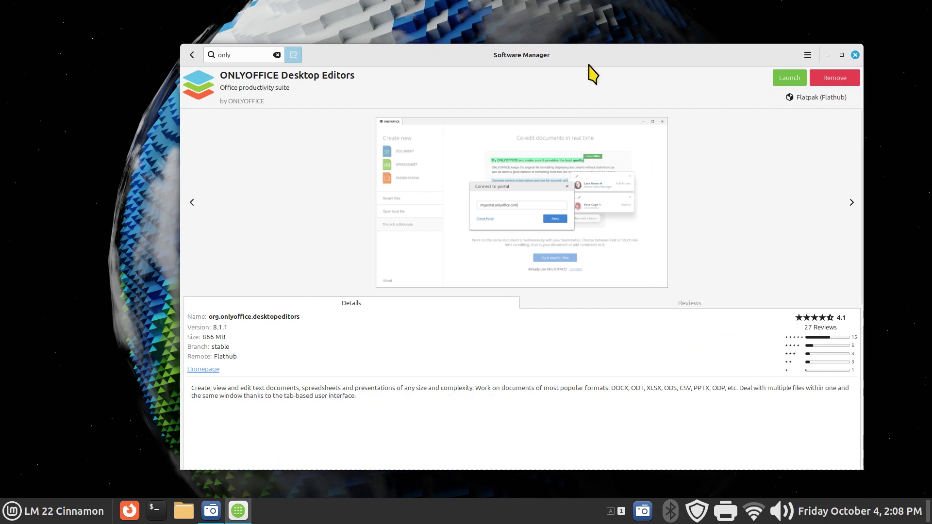
left_click_drag(586, 53, 585, 2)
double_click(586, 7)
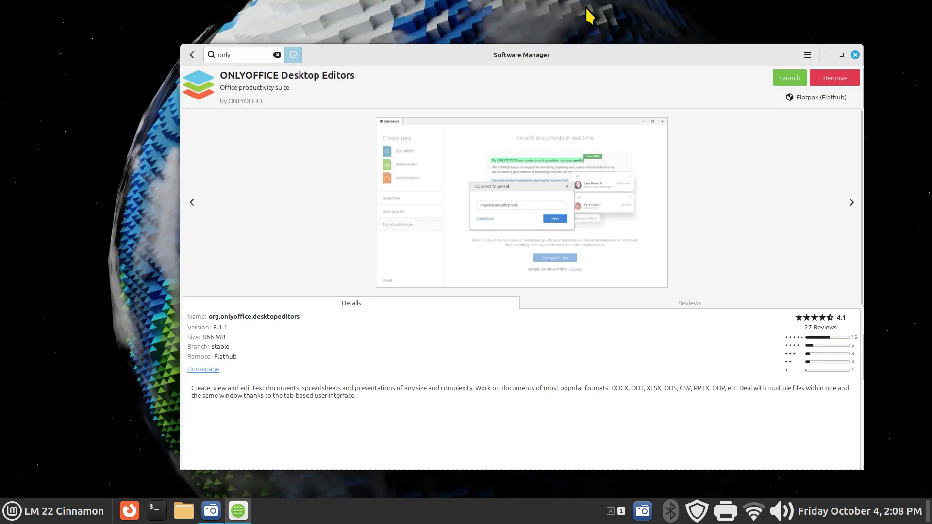
double_click(220, 356)
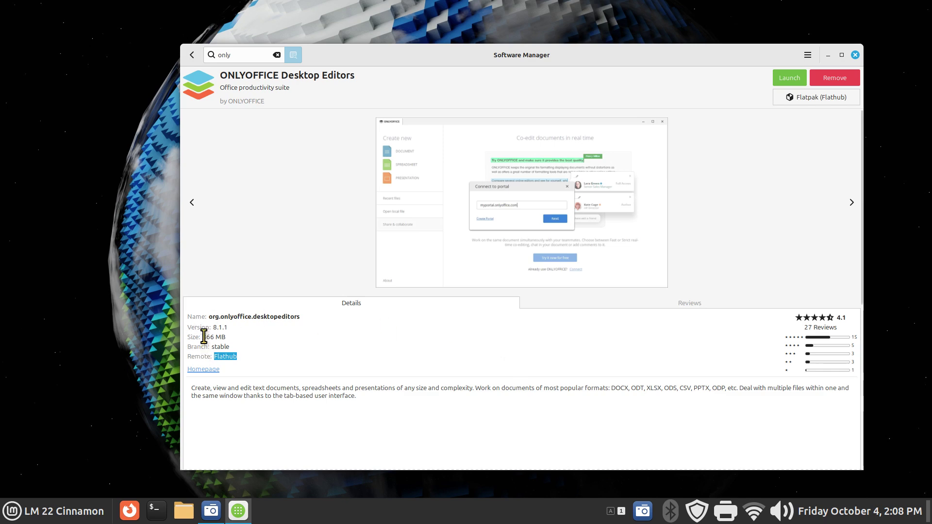
left_click_drag(204, 336, 226, 336)
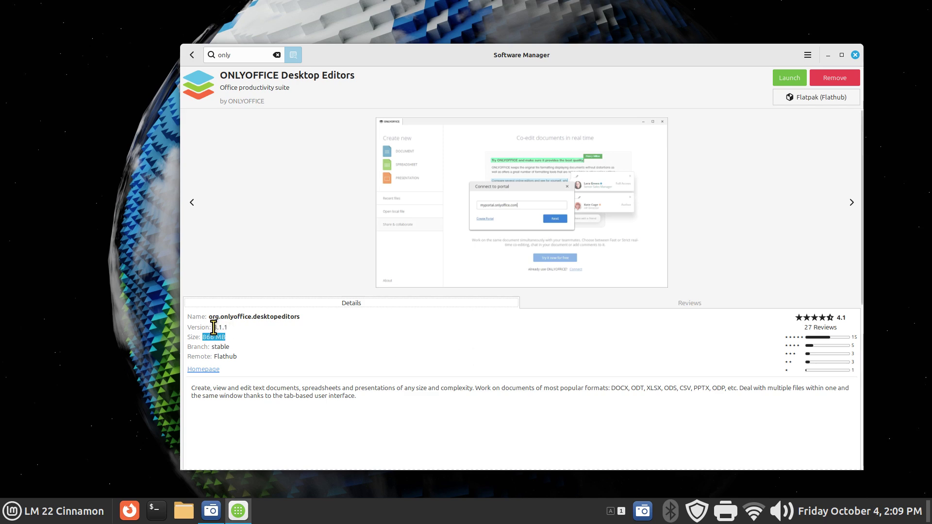
Search for 'libre' instead of 'only' and open the LibreOffice details page
double_click(216, 328)
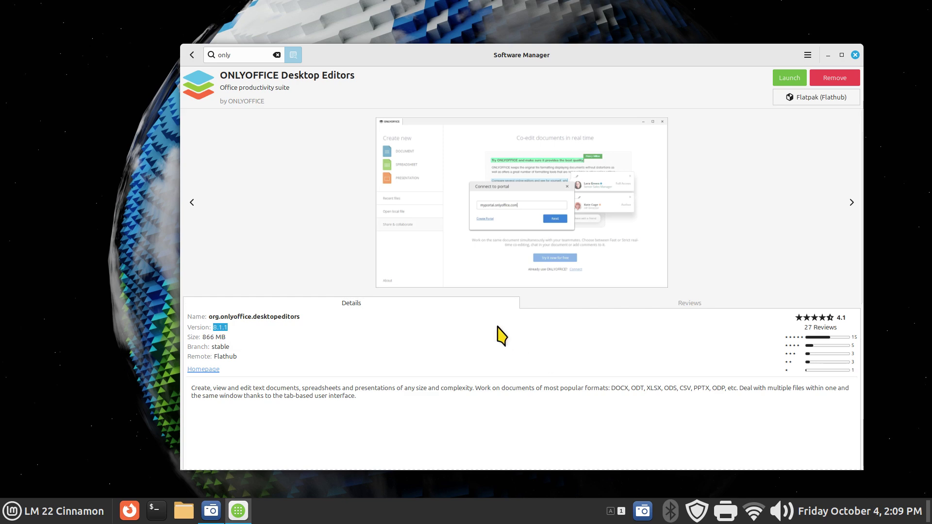
left_click(190, 54)
left_click_drag(244, 55, 217, 54)
type("lib")
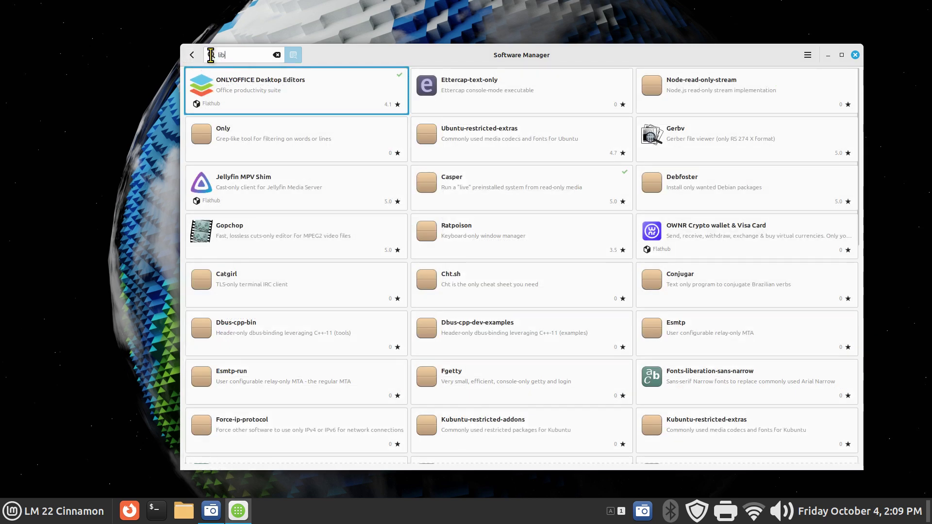
type("re")
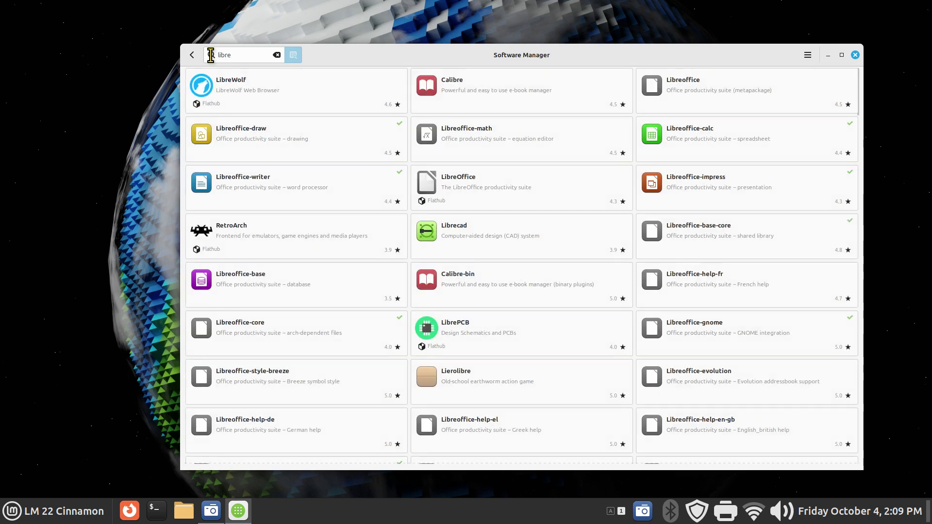
left_click(732, 90)
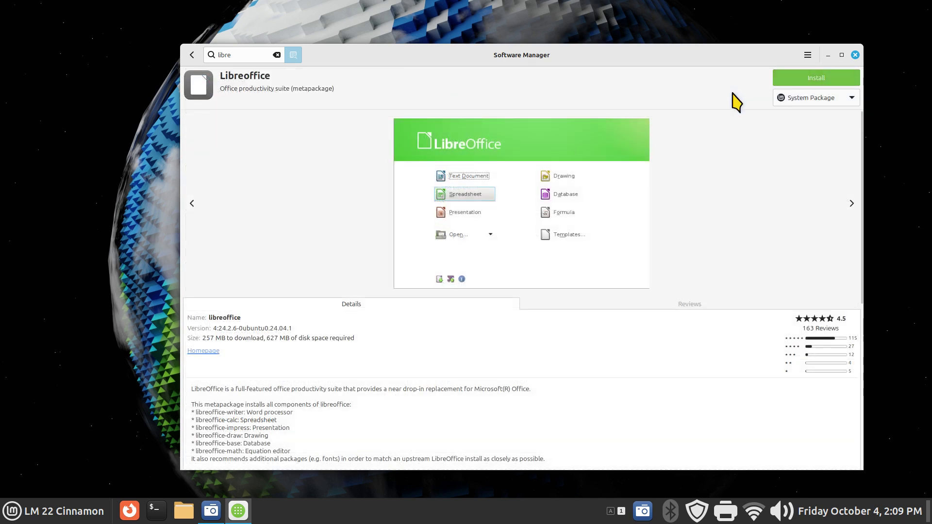
Switch LibreOffice's install source to Flatpak (Flathub), showing version 24.8.2.1
left_click(826, 100)
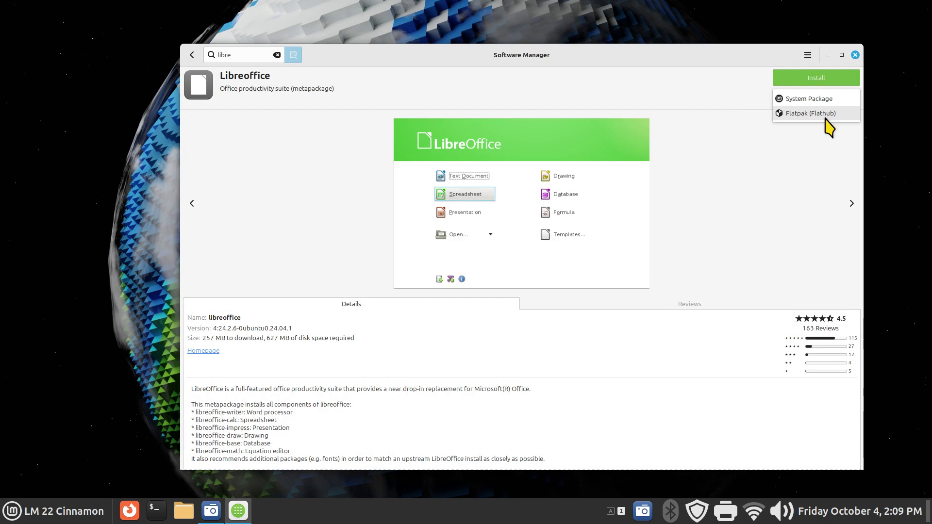
left_click(374, 328)
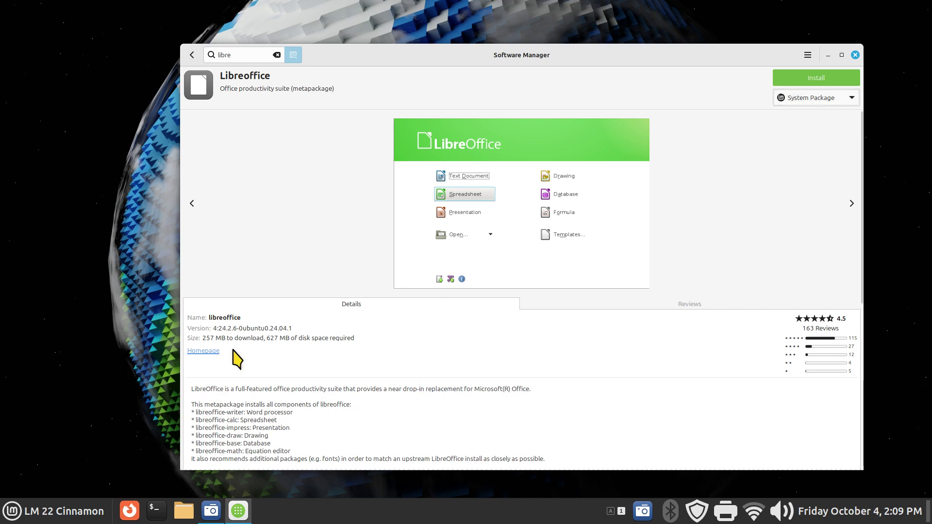
left_click(839, 99)
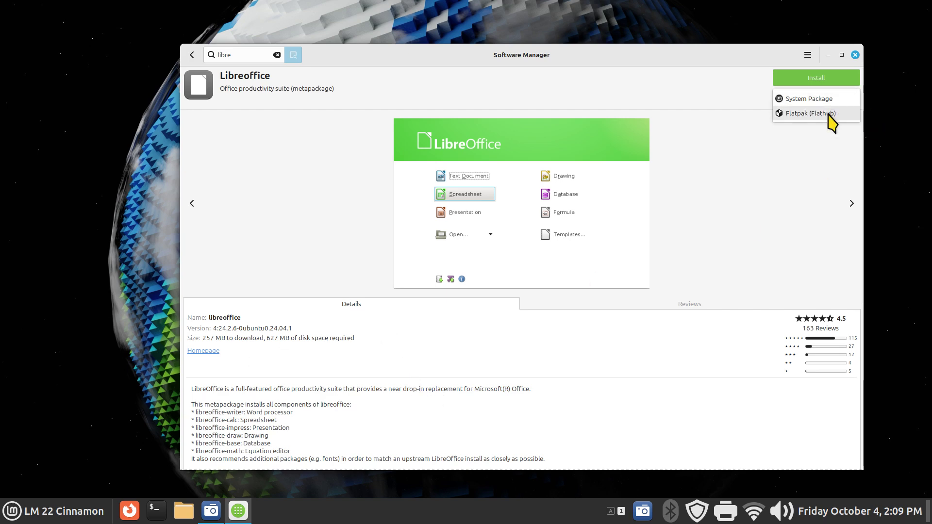
left_click(810, 113)
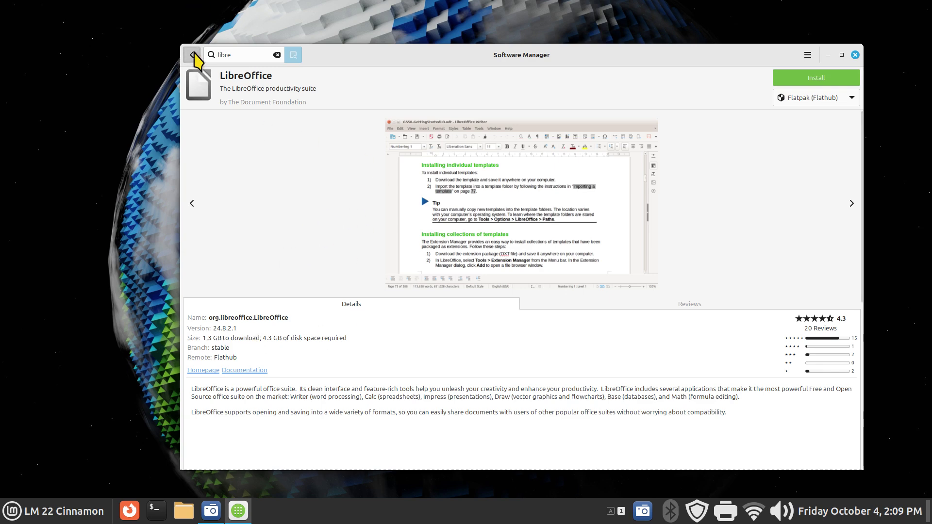
Search 'only' again, reopen ONLYOFFICE Desktop Editors (8.1.1, 866 MB), and shift the window up-left
left_click(193, 56)
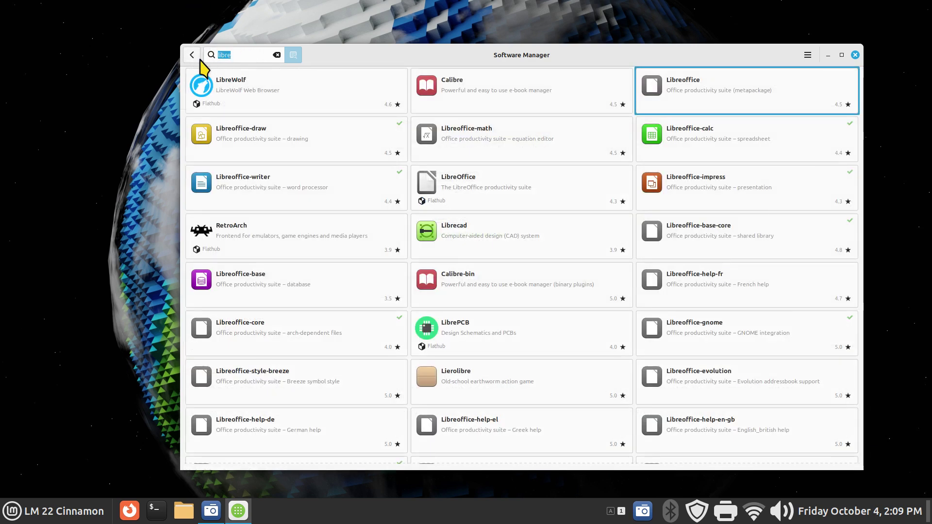
type("open")
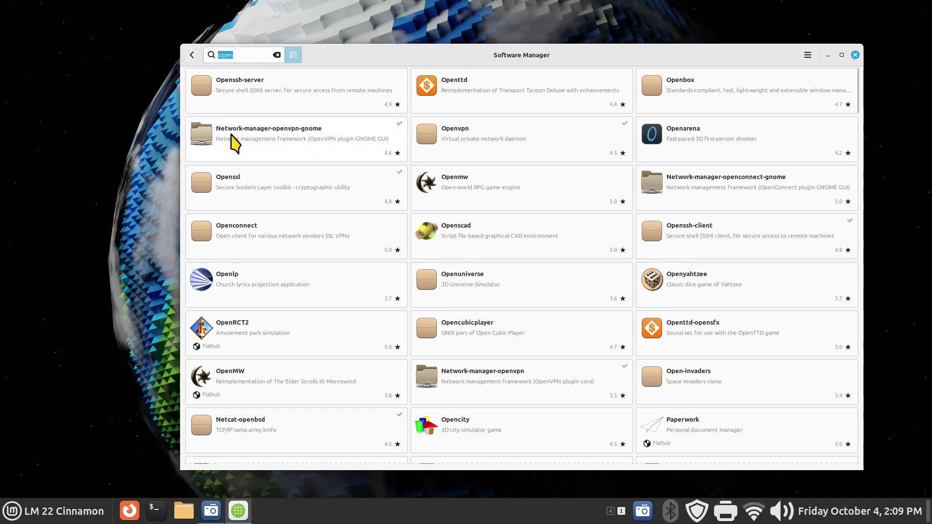
type("only")
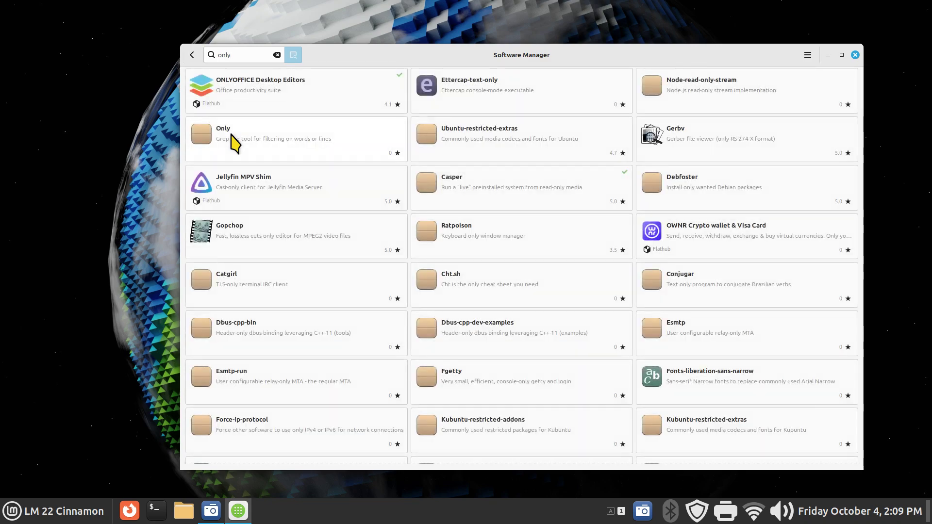
left_click(286, 97)
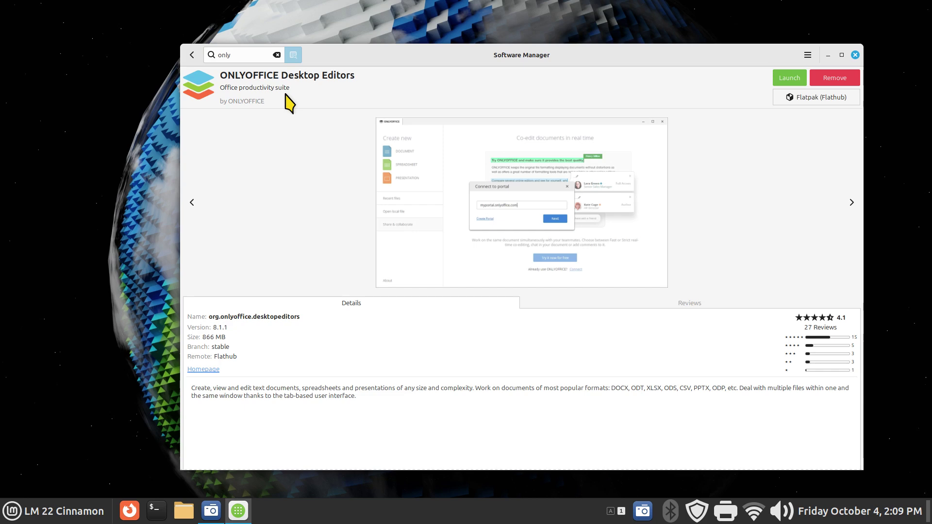
left_click_drag(478, 64, 384, 52)
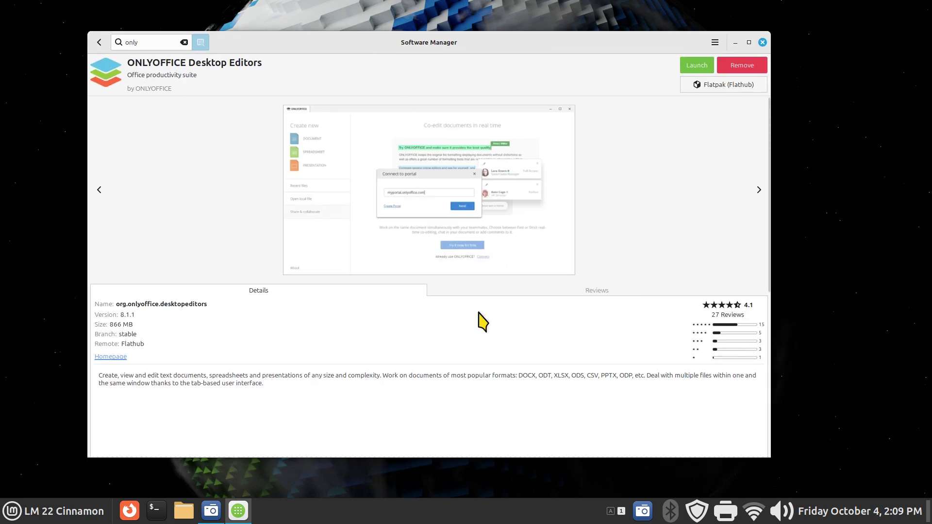
Enlarge and close the first, document and presentation ONLYOFFICE screenshots in turn
left_click(436, 183)
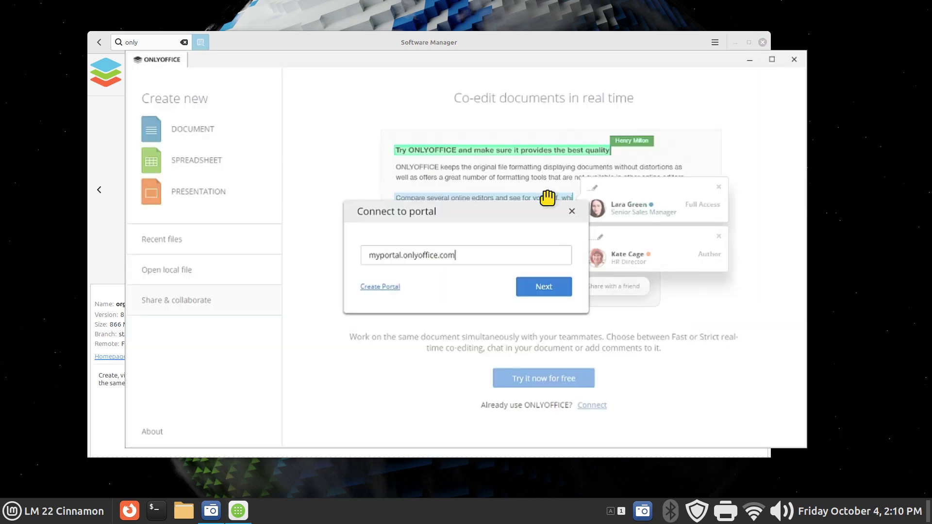
left_click(794, 59)
left_click(759, 190)
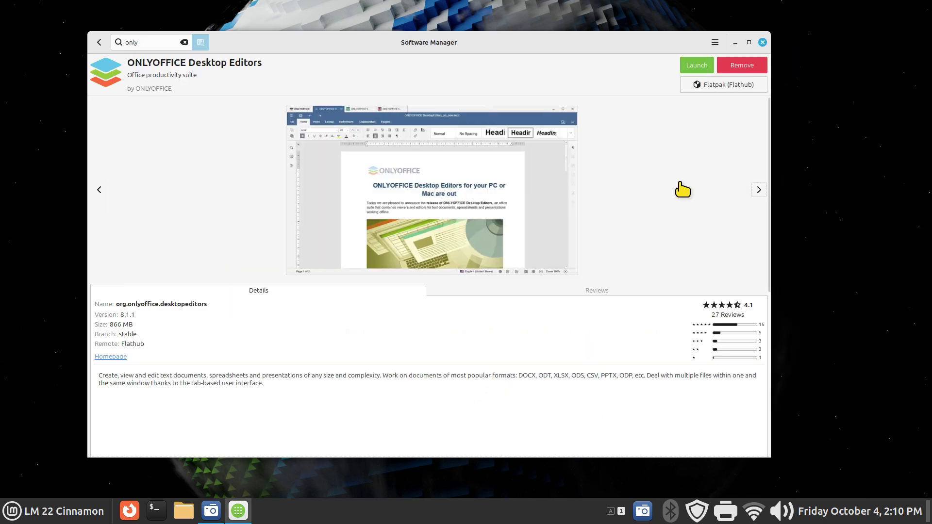
left_click(414, 202)
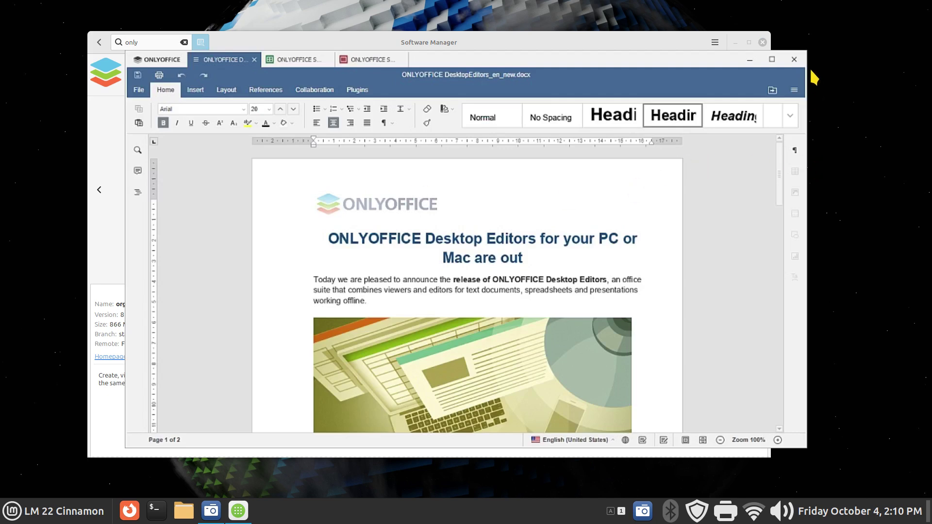
left_click(794, 59)
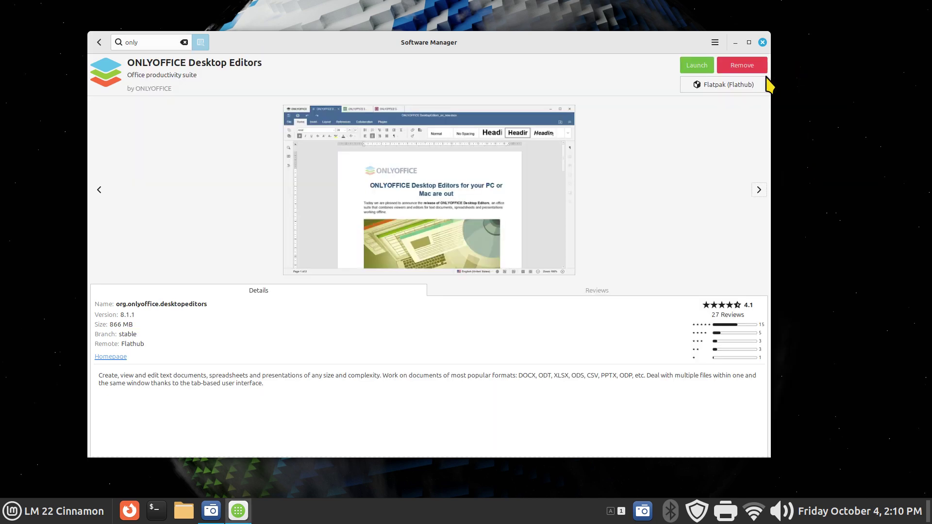
left_click(759, 191)
left_click(390, 193)
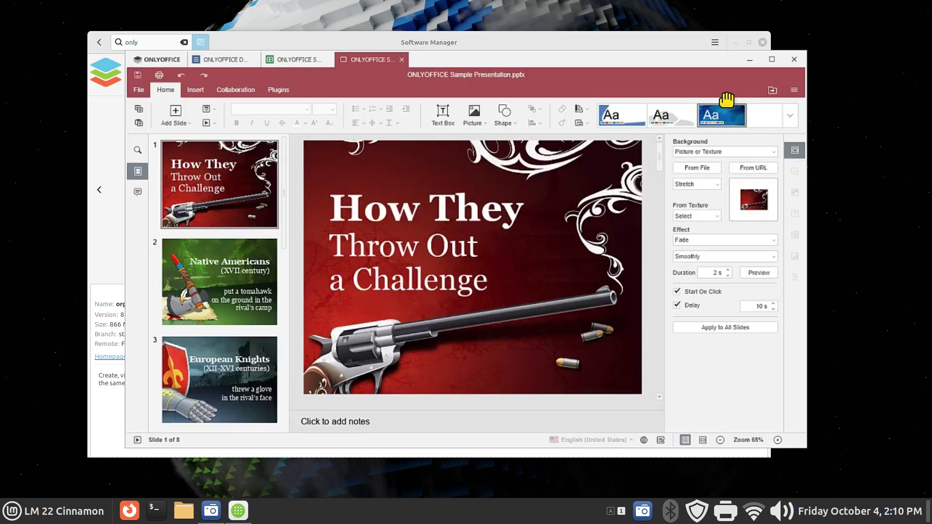
left_click(794, 59)
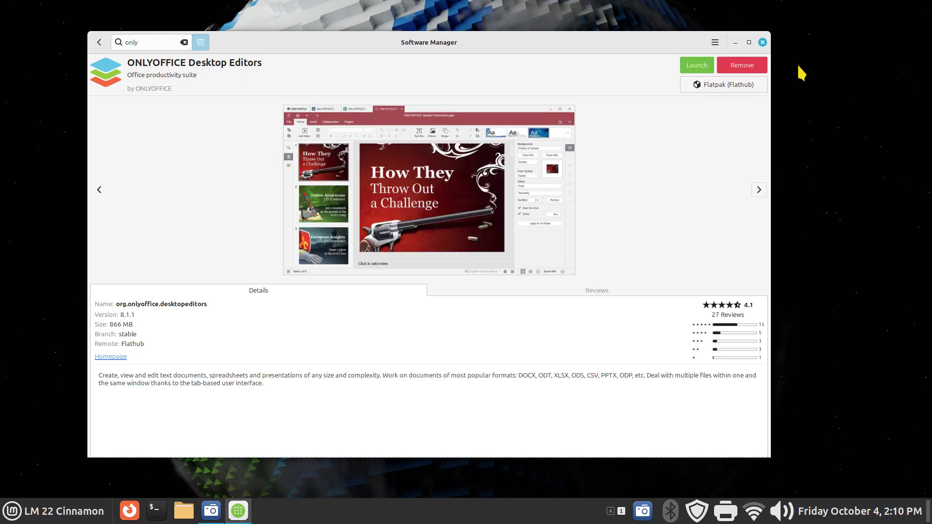
left_click(759, 190)
Enlarge the spreadsheet, co-edit and Connect to portal screenshots, ending on the document-editor image
left_click(416, 181)
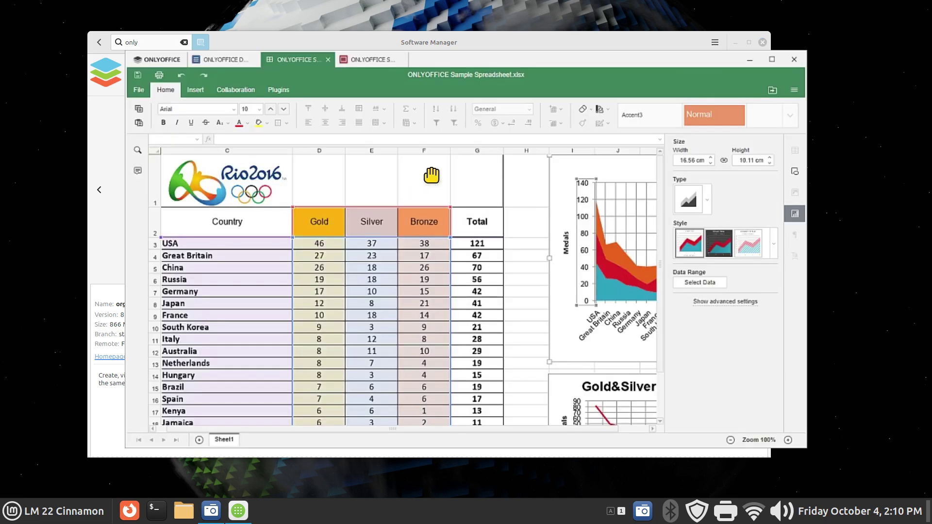
left_click(794, 59)
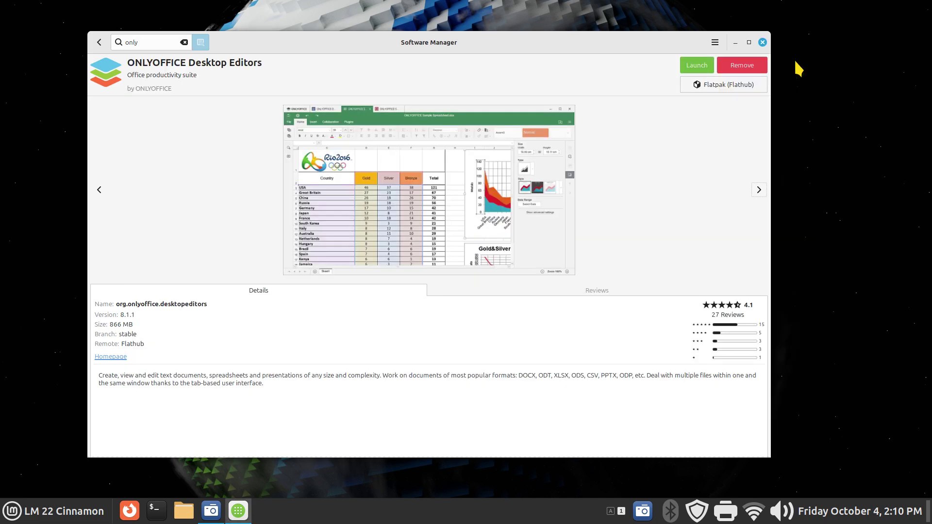
left_click(759, 190)
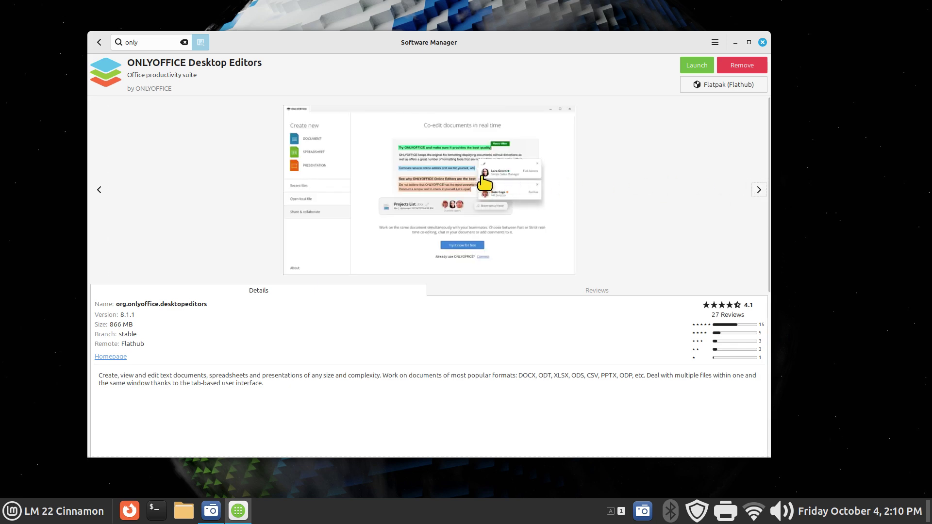
left_click(473, 183)
left_click(796, 59)
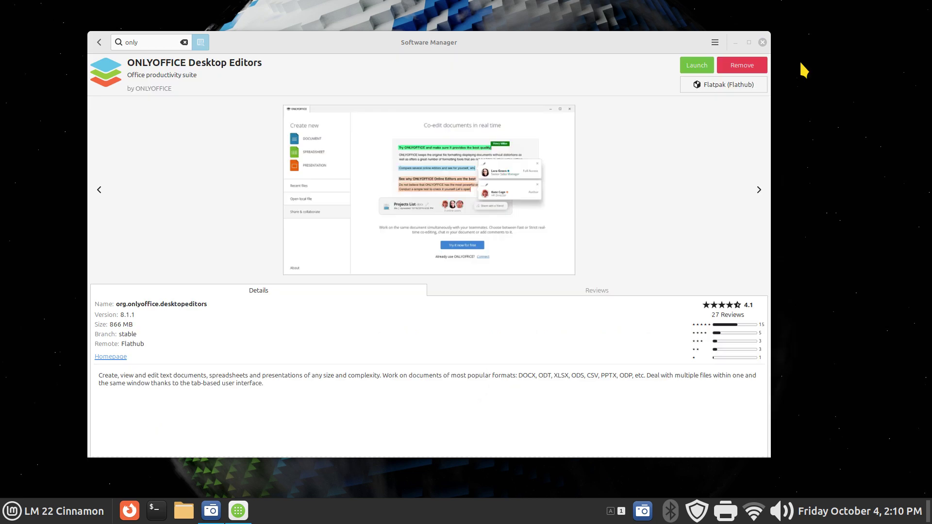
left_click(759, 190)
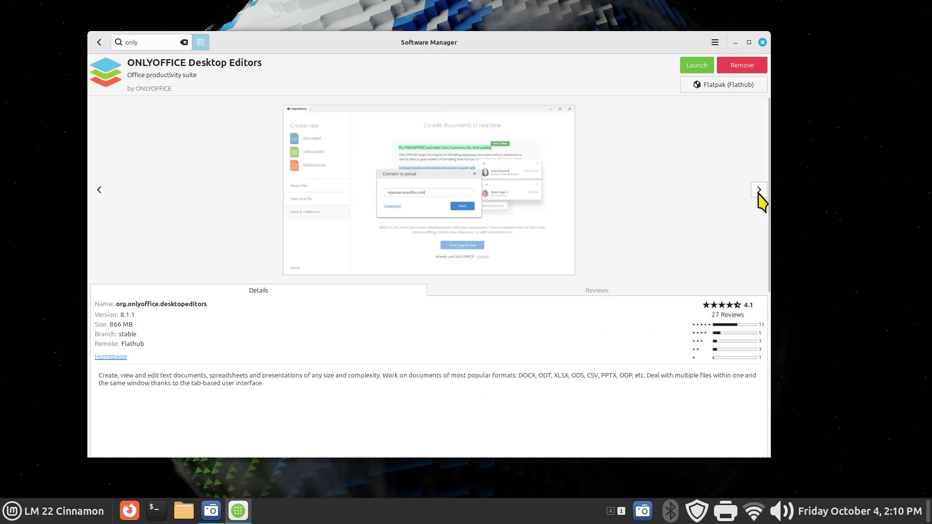
left_click(395, 177)
left_click(797, 62)
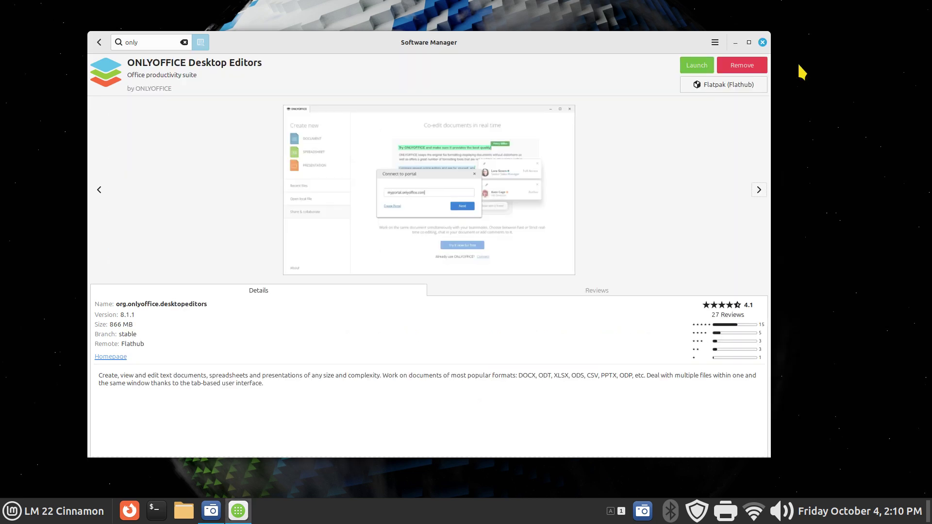
left_click(759, 190)
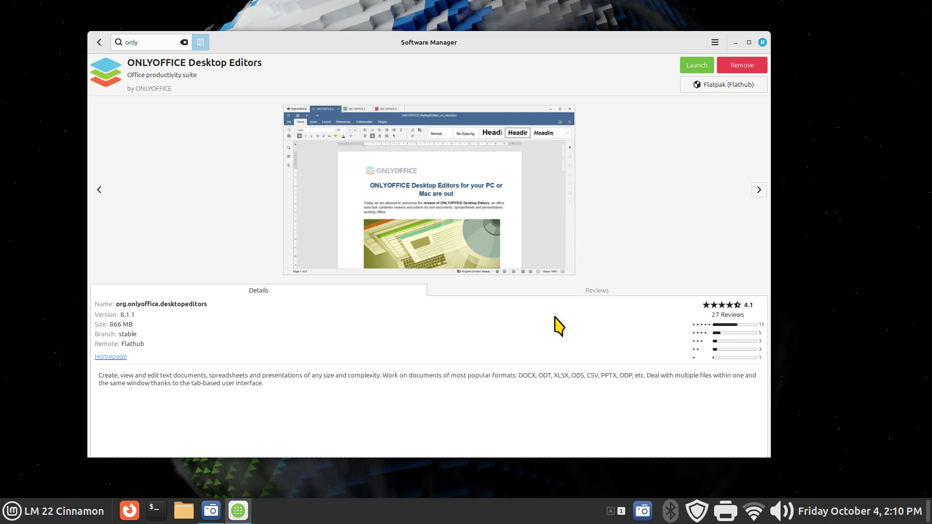
Browse the ONLYOFFICE user reviews, then close Software Manager
left_click(582, 293)
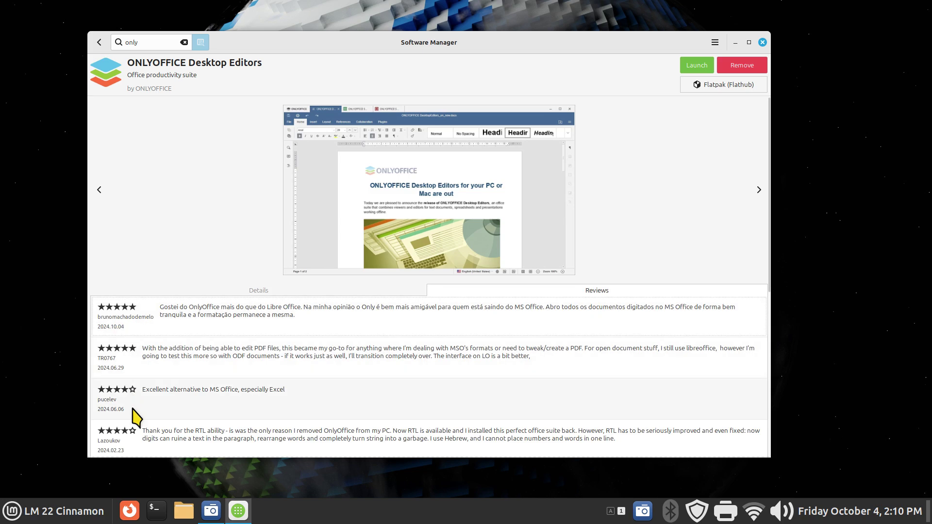
scroll(294, 356, "down", 5)
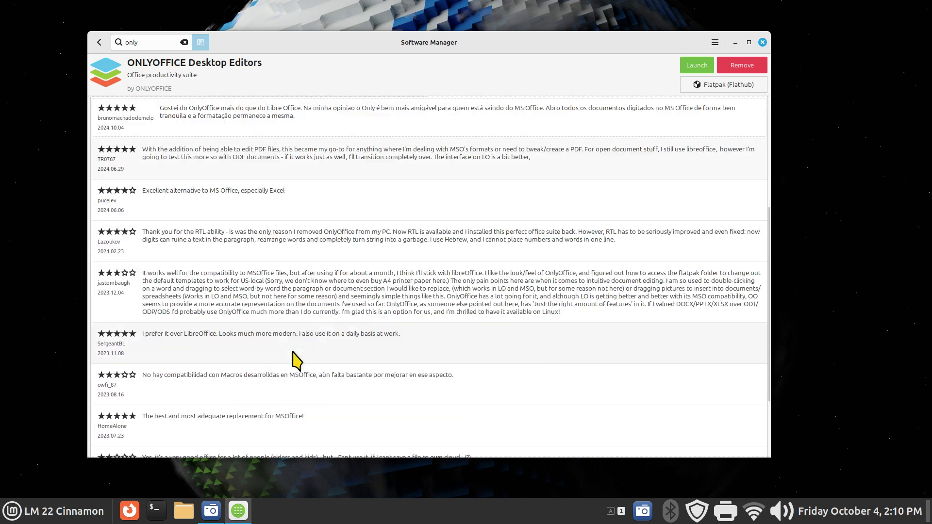
scroll(293, 357, "up", 5)
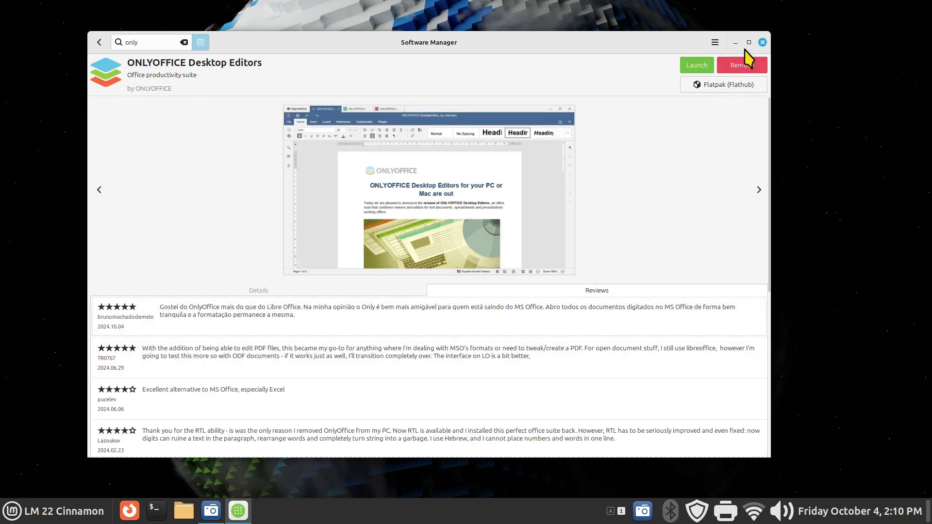
left_click(762, 42)
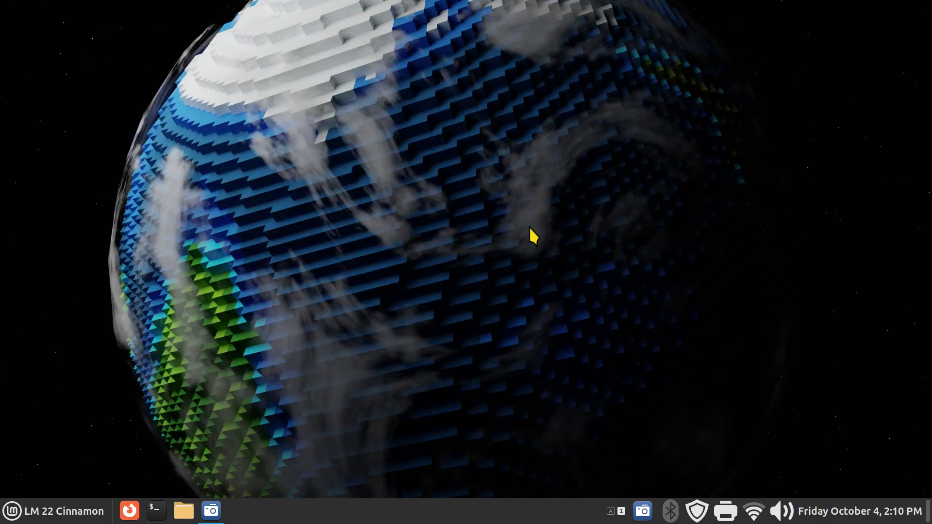